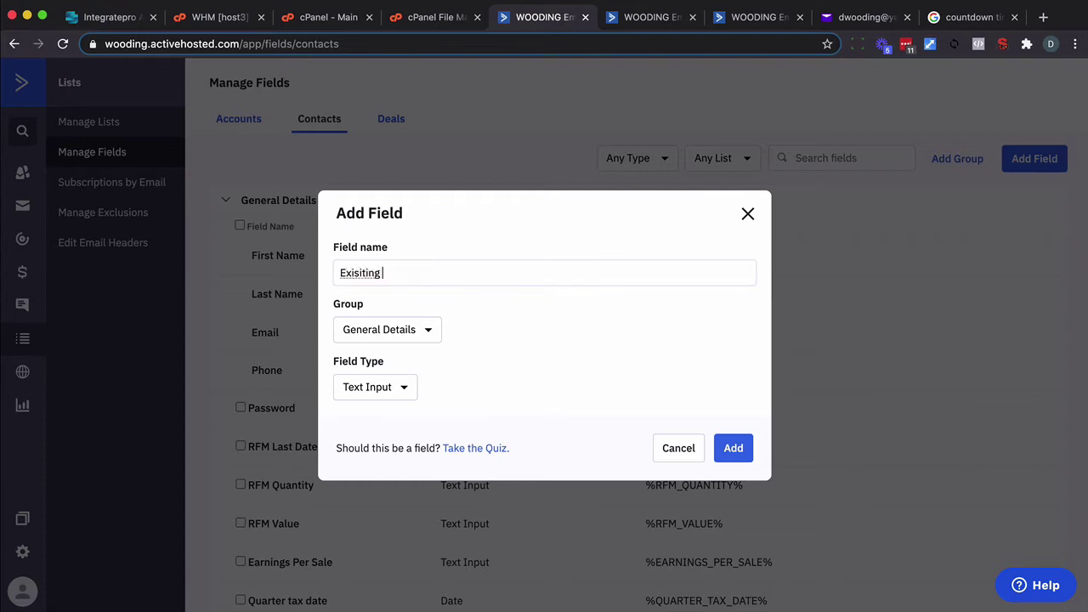
# - Add the Text Input contact field 'Exisiting Links' under General Details
pyautogui.write('Links')
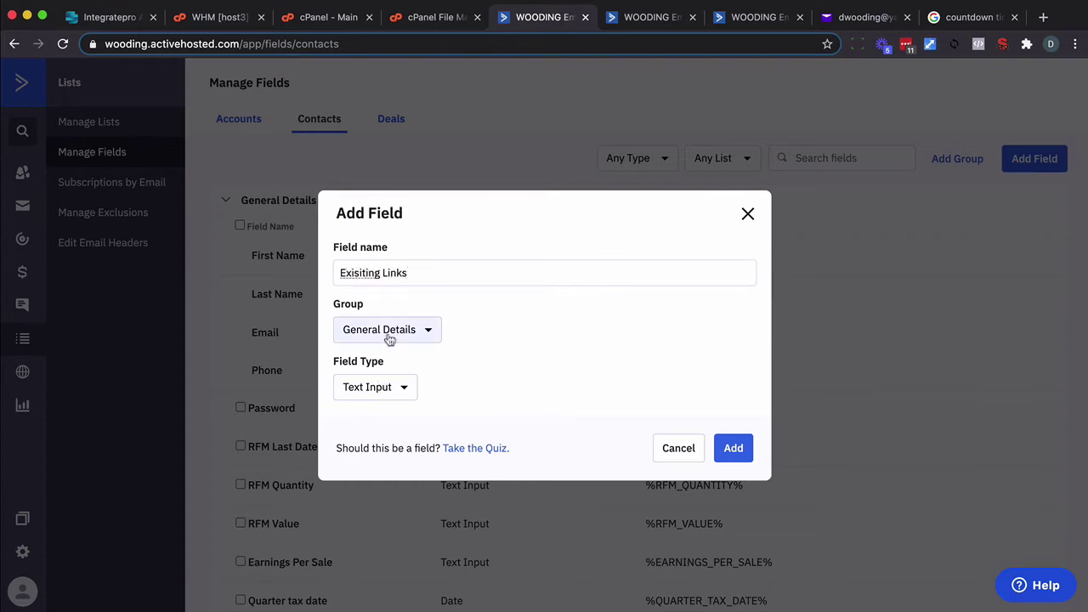
pyautogui.click(733, 448)
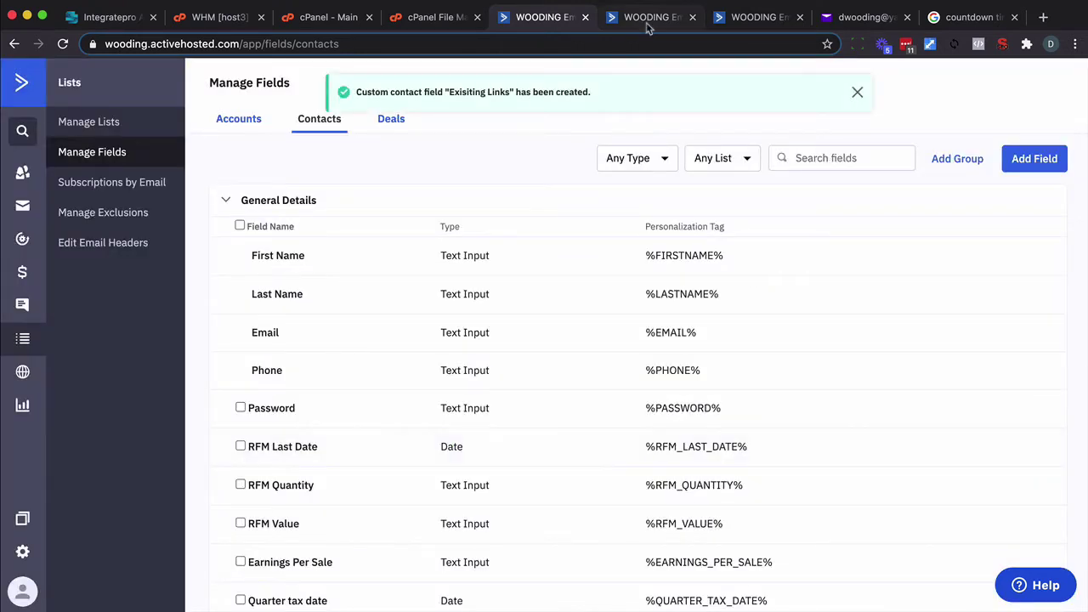
pyautogui.click(648, 26)
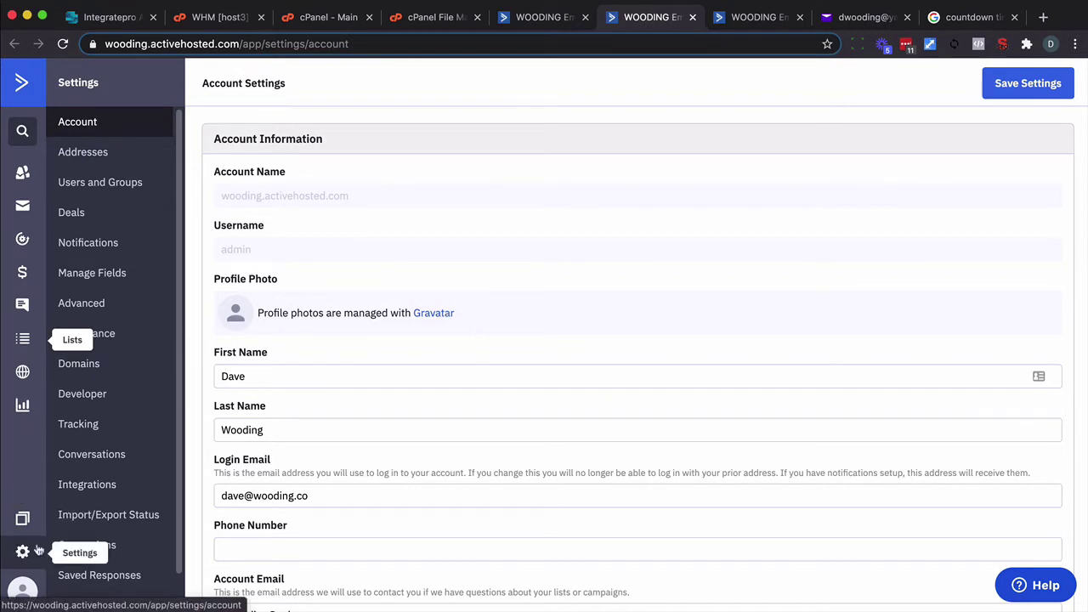
# - Copy the account's API URL from the Developer settings page
pyautogui.click(97, 395)
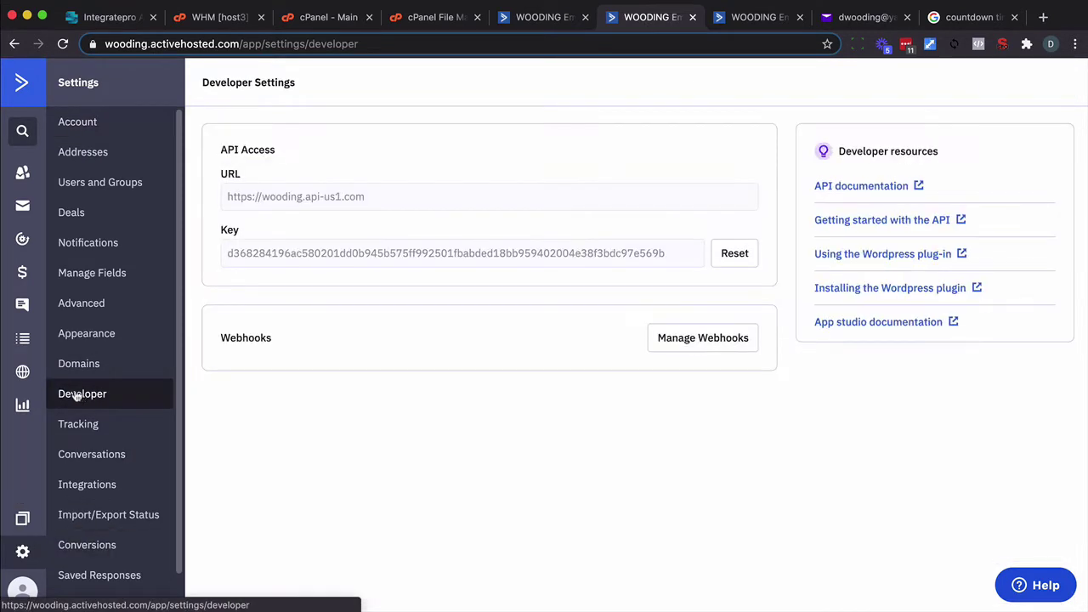
pyautogui.tripleClick(268, 197)
pyautogui.hotkey('ctrl', 'c')
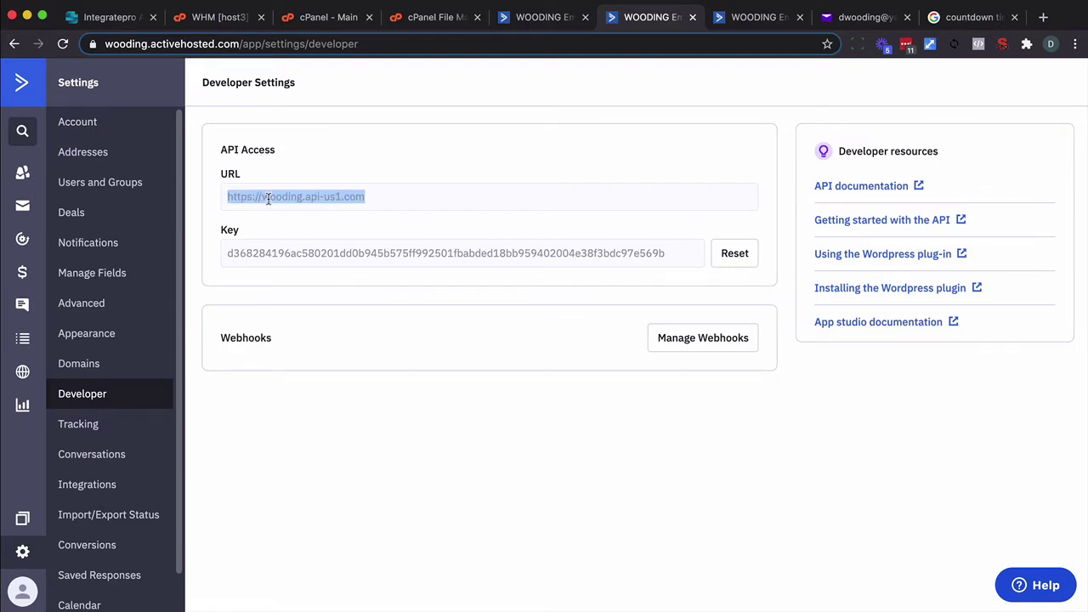
pyautogui.click(108, 25)
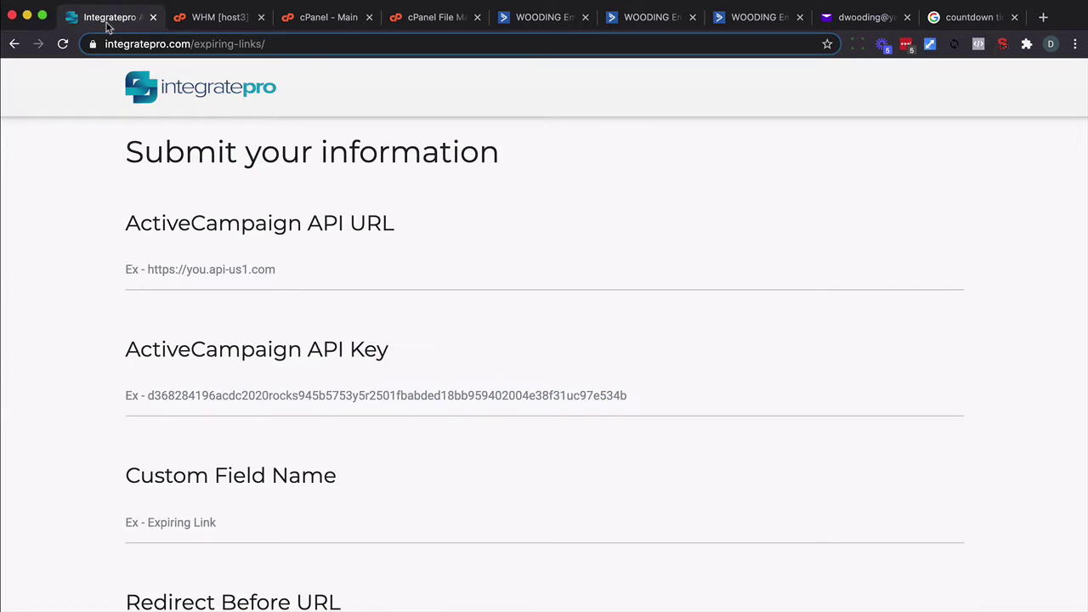
# - Enter the ActiveCampaign API URL and key, and custom field name 'Exisiting links'
pyautogui.click(229, 263)
pyautogui.hotkey('ctrl', 'v')
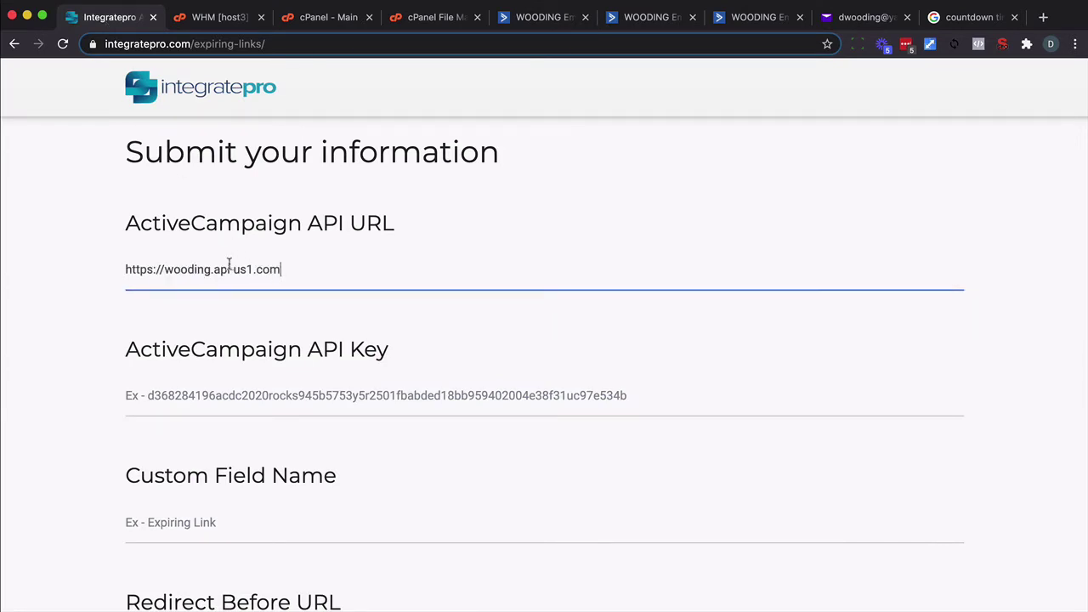
pyautogui.click(648, 17)
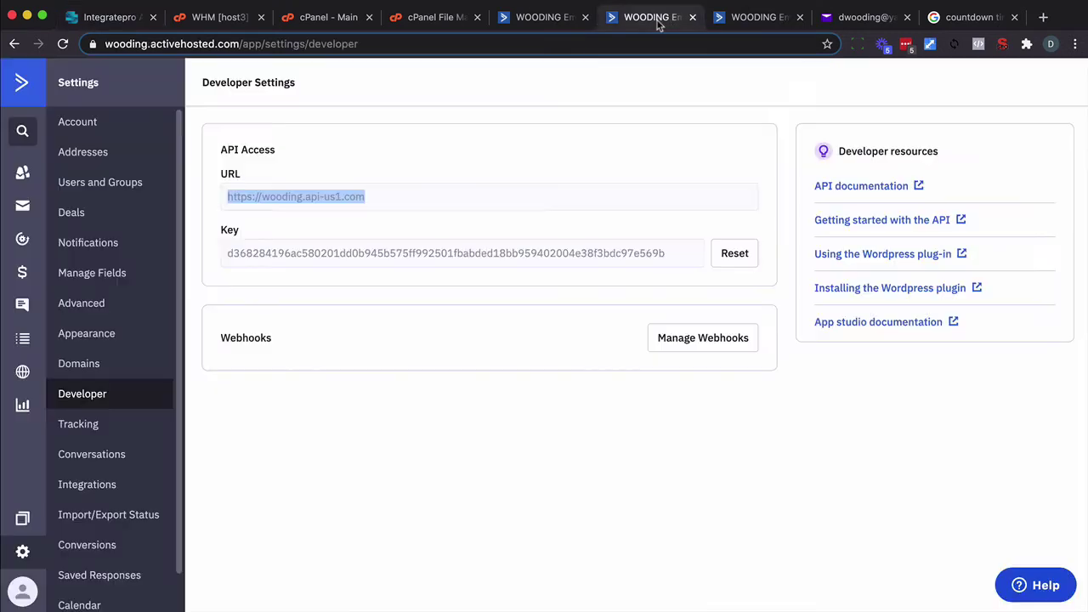
pyautogui.tripleClick(388, 255)
pyautogui.write('Exisiting links')
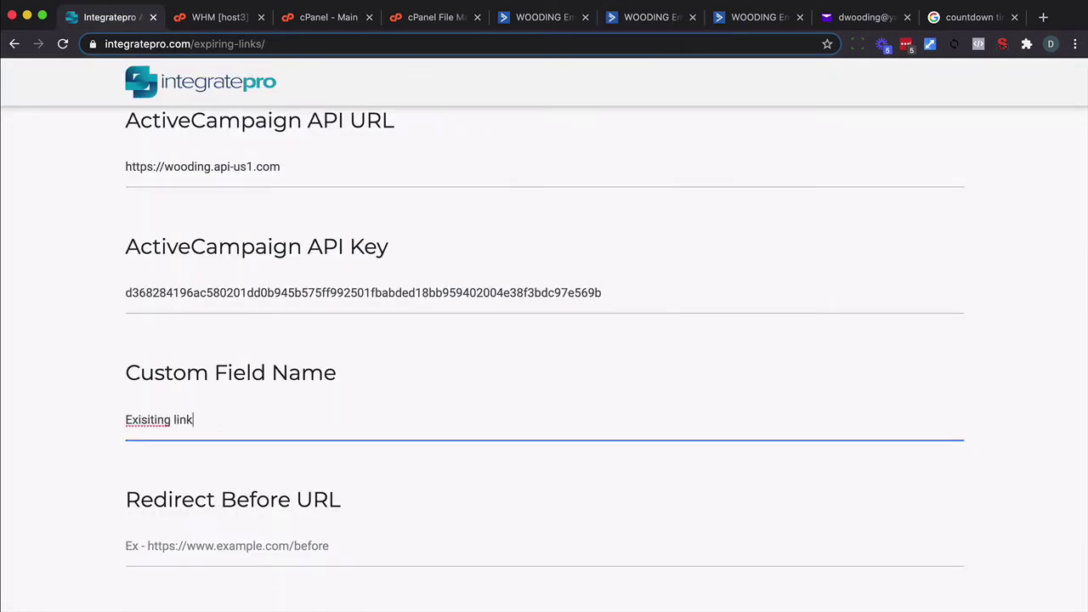
pyautogui.scroll(-6, 285, 361)
pyautogui.scroll(4, 263, 315)
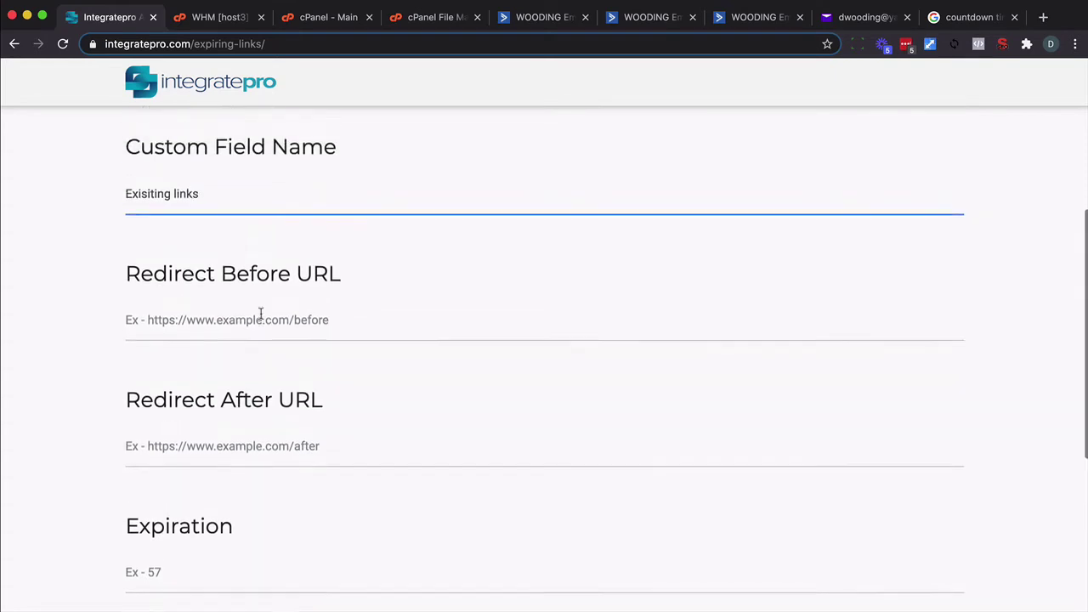
pyautogui.click(194, 403)
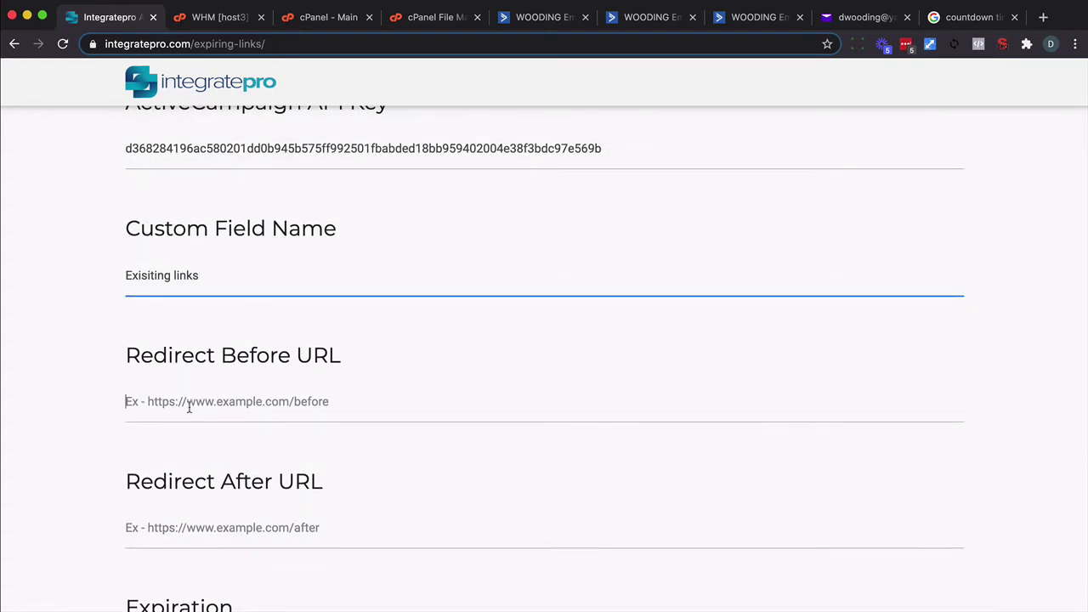
pyautogui.write('http')
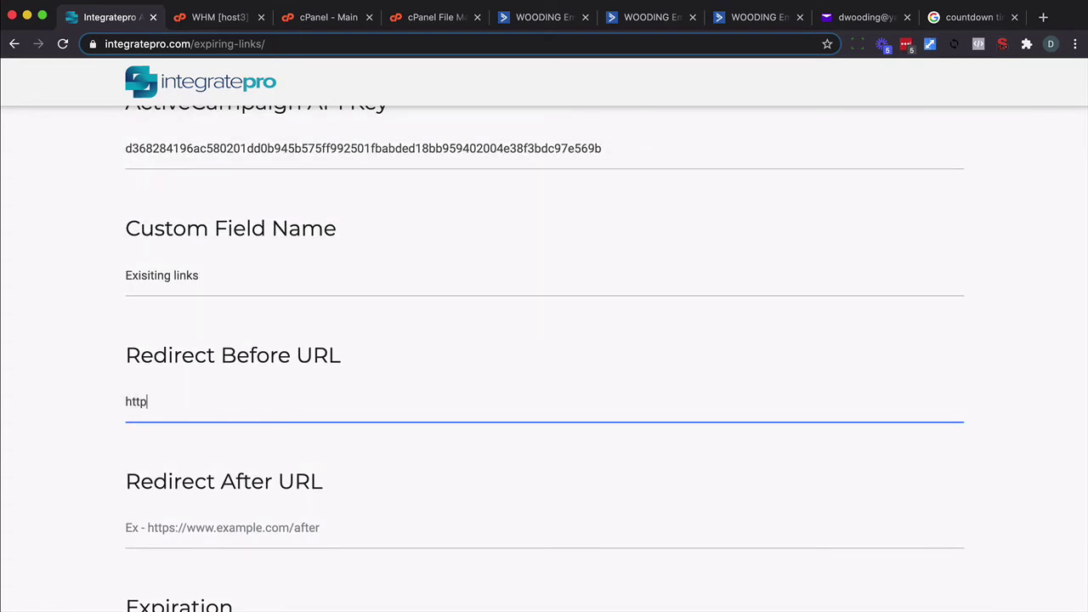
pyautogui.write('s://www.example.com/before')
pyautogui.press('Tab')
pyautogui.write('https://www.example.com/after')
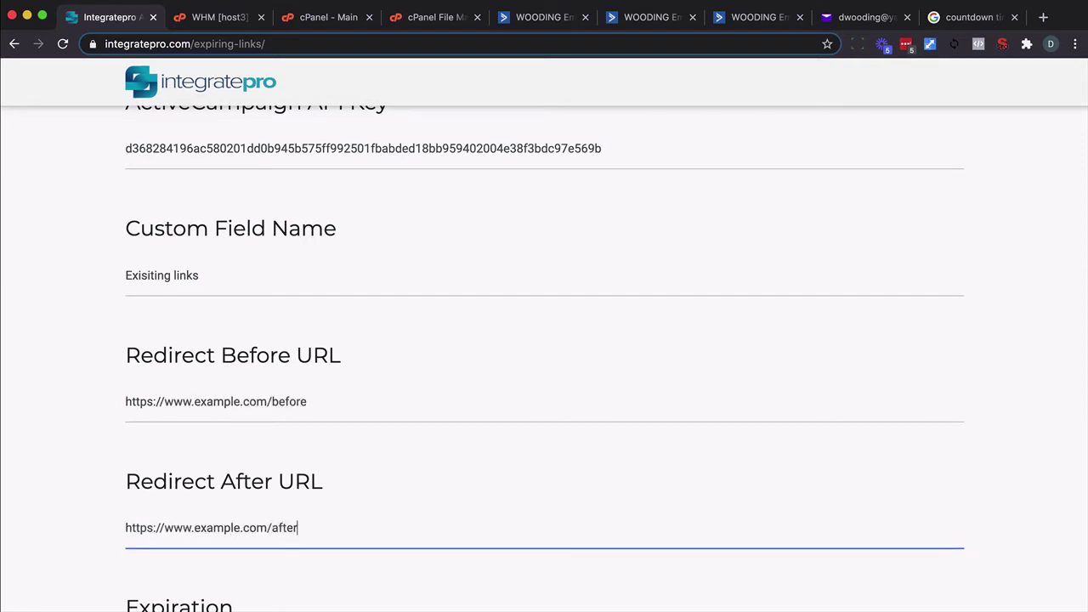
pyautogui.scroll(-4, 544, 341)
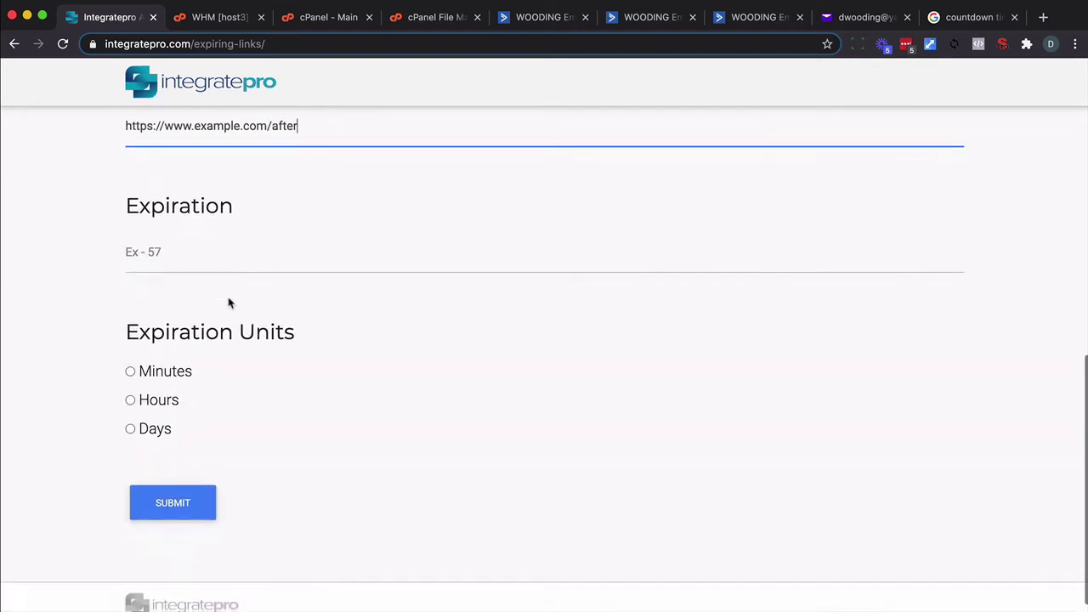
# - Set expiration to 1 day and submit the form to download the script zip
pyautogui.click(194, 248)
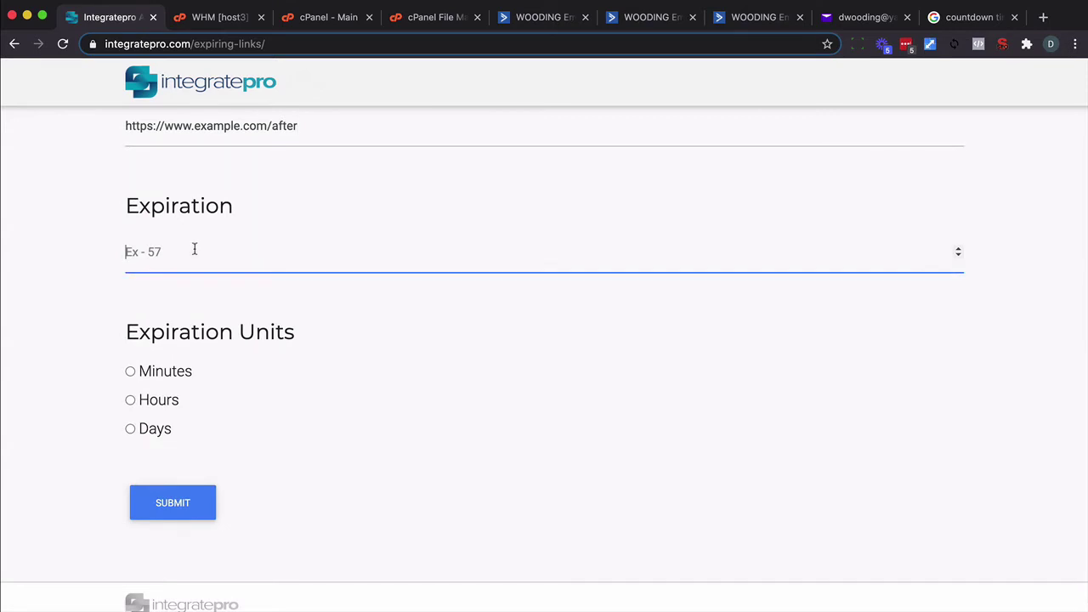
pyautogui.write('1')
pyautogui.click(131, 429)
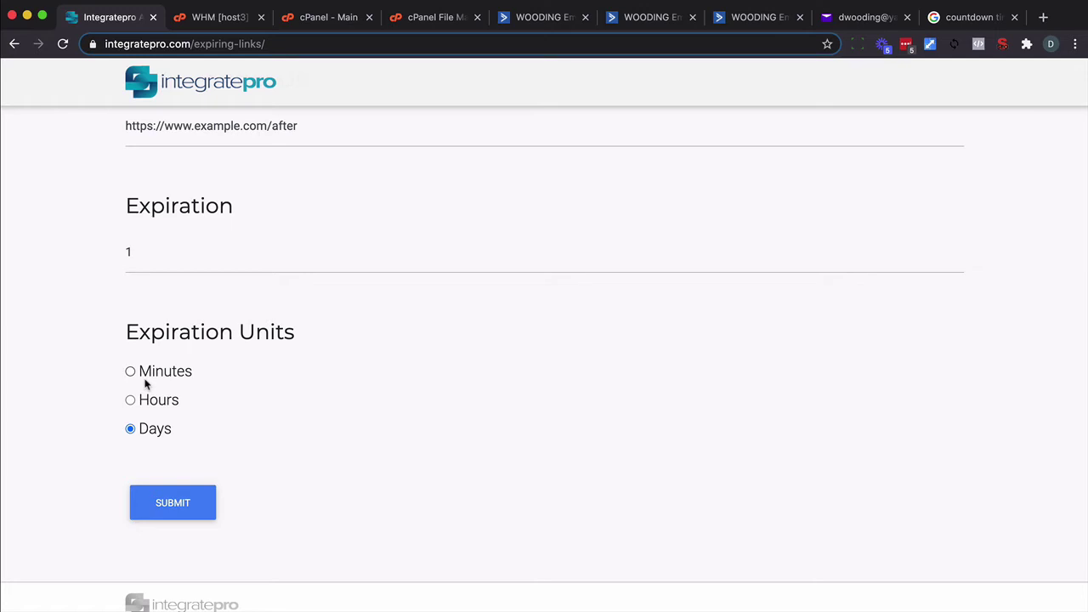
pyautogui.click(174, 493)
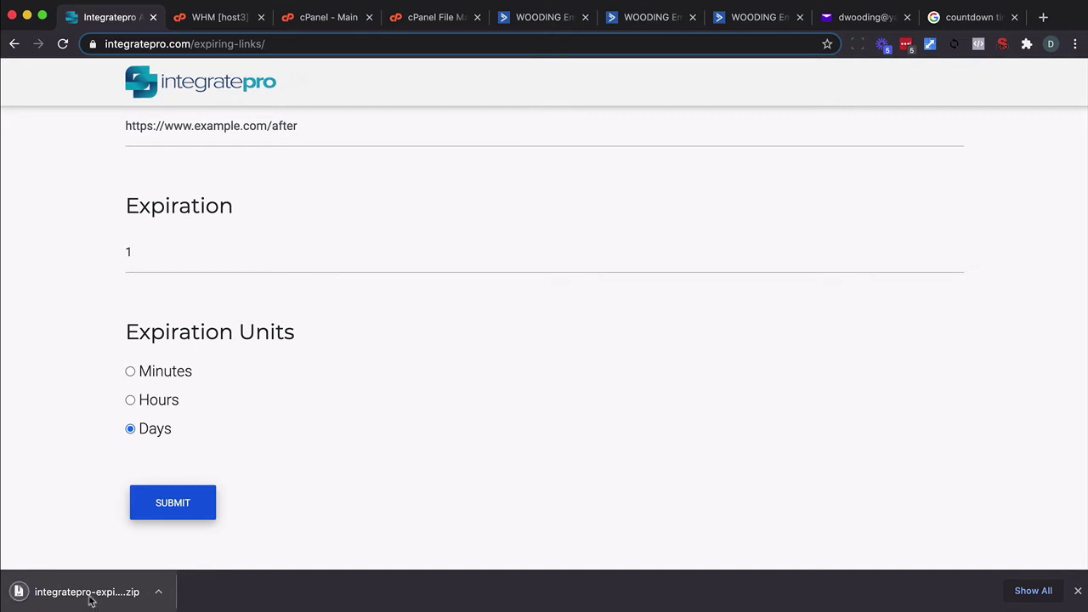
pyautogui.click(412, 26)
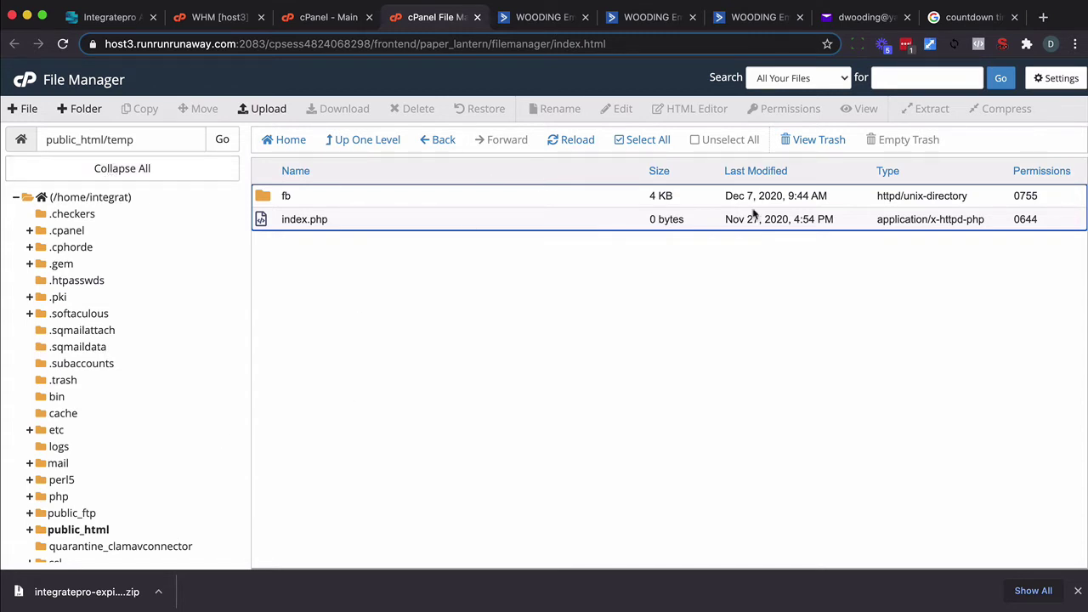
# - Upload the downloaded expiring-links zip into public_html/temp
pyautogui.click(268, 107)
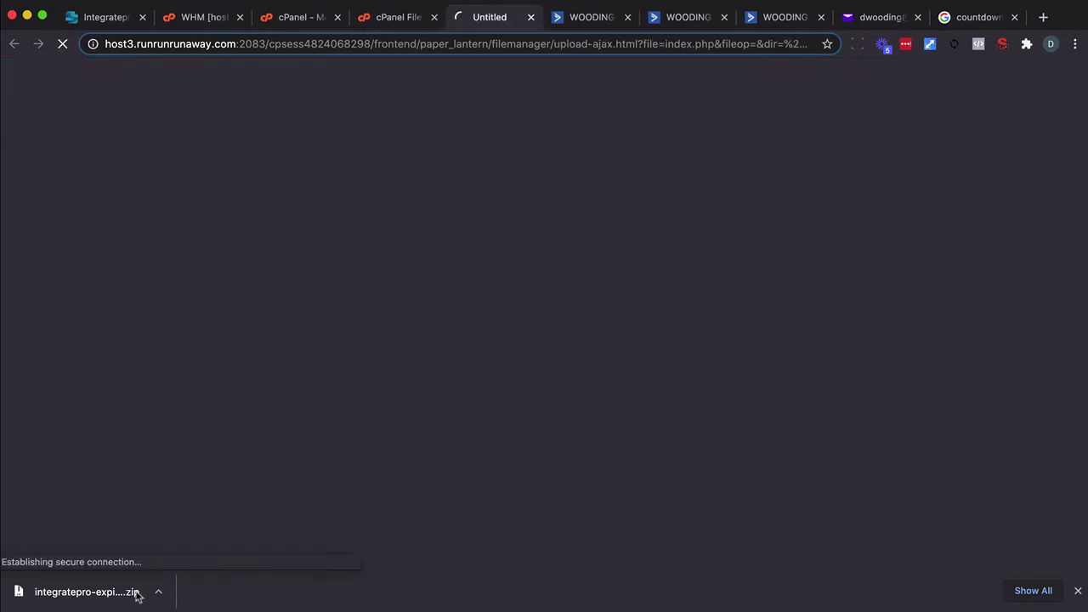
pyautogui.moveTo(139, 592); pyautogui.dragTo(548, 443)
pyautogui.click(541, 463)
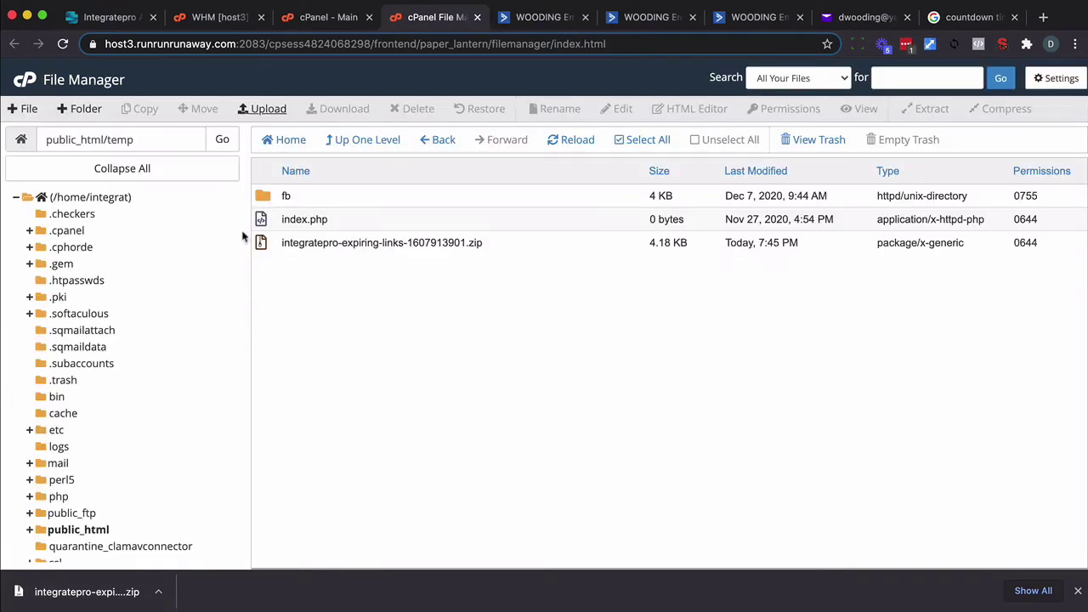
# - Extract the zip into /public_html/temp, creating the expiring-links folder
pyautogui.click(266, 245)
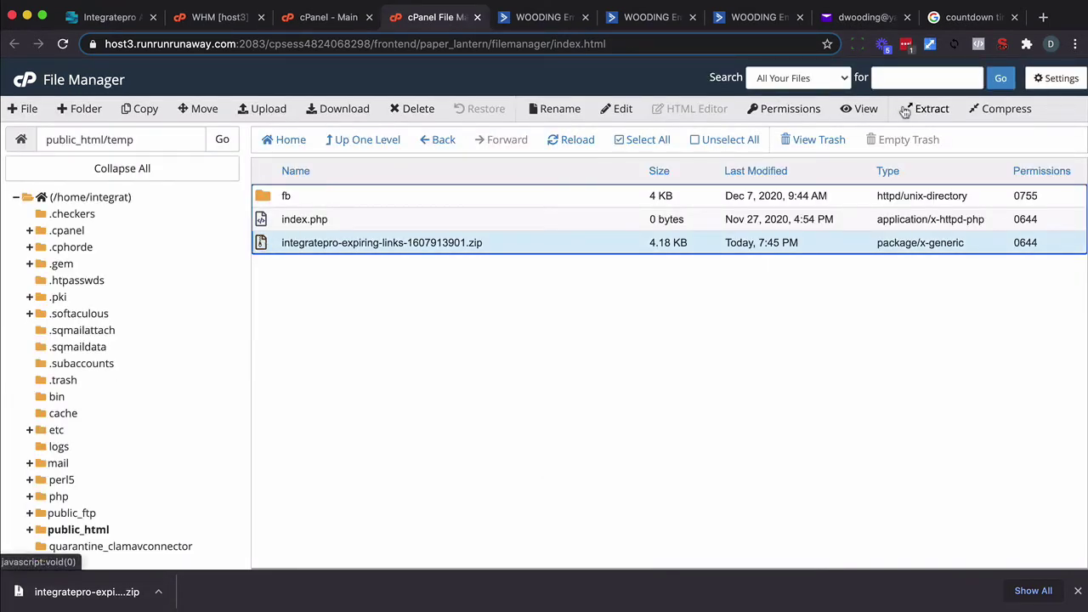
pyautogui.click(935, 110)
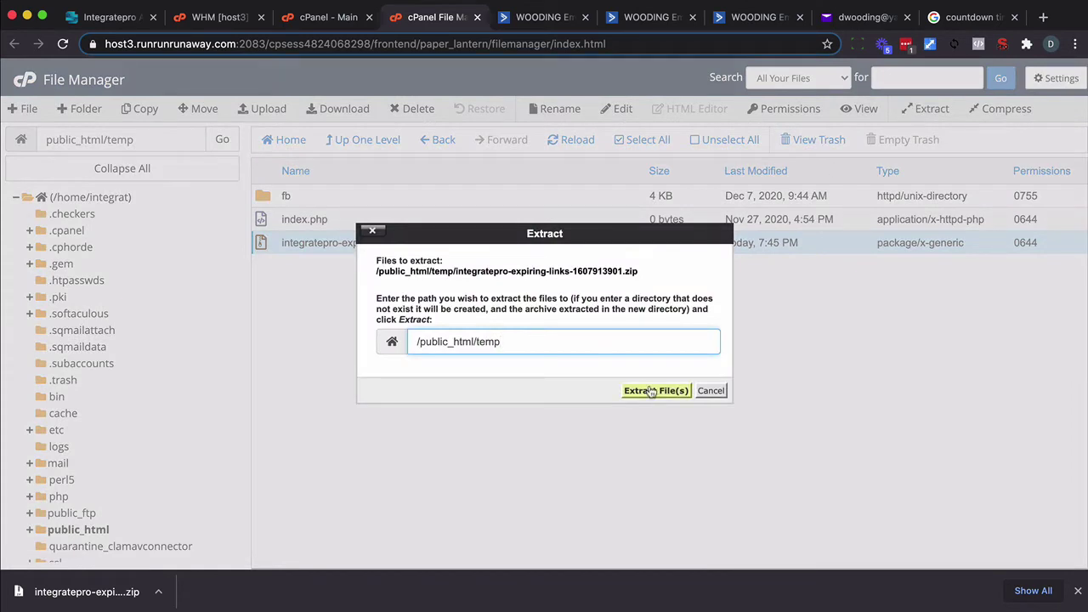
pyautogui.click(657, 392)
pyautogui.click(787, 468)
pyautogui.click(575, 141)
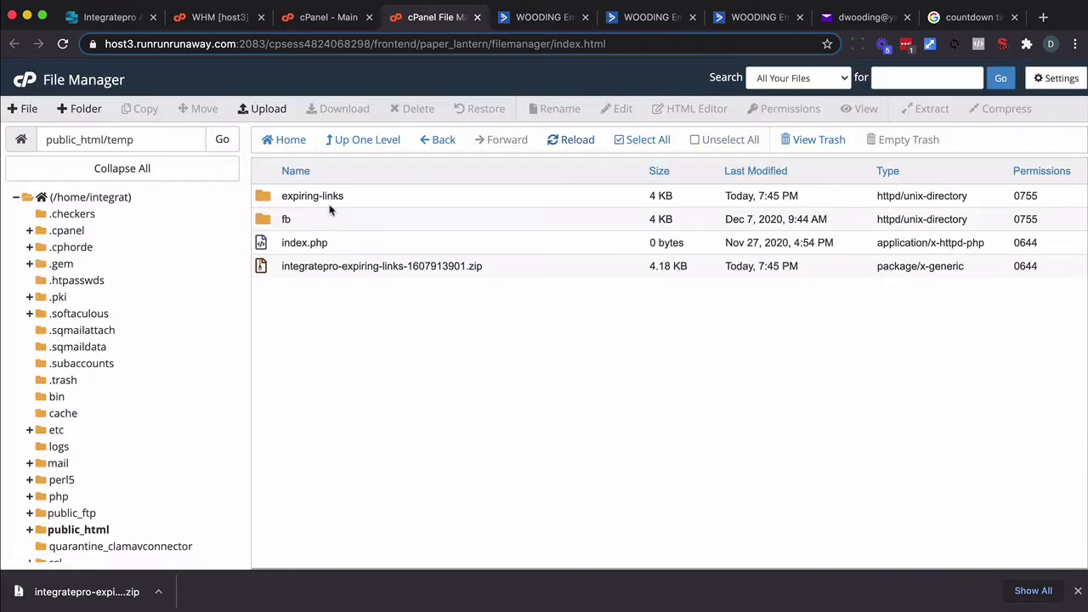
pyautogui.click(127, 18)
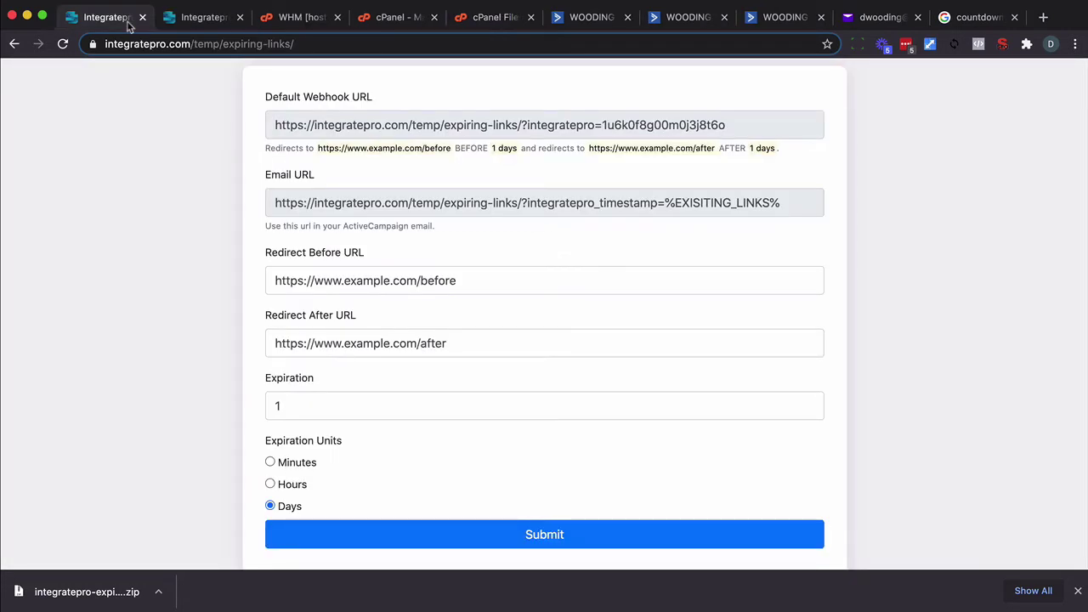
# - Select the generated Default Webhook, Email, and redirect URLs on the expiring-links page
pyautogui.click(392, 124)
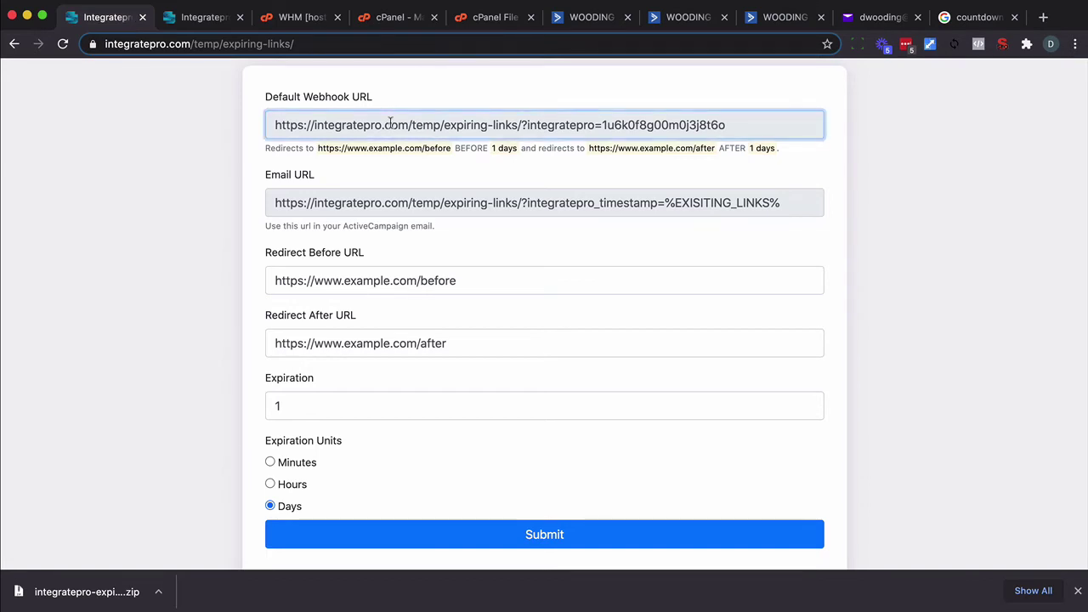
pyautogui.tripleClick(390, 124)
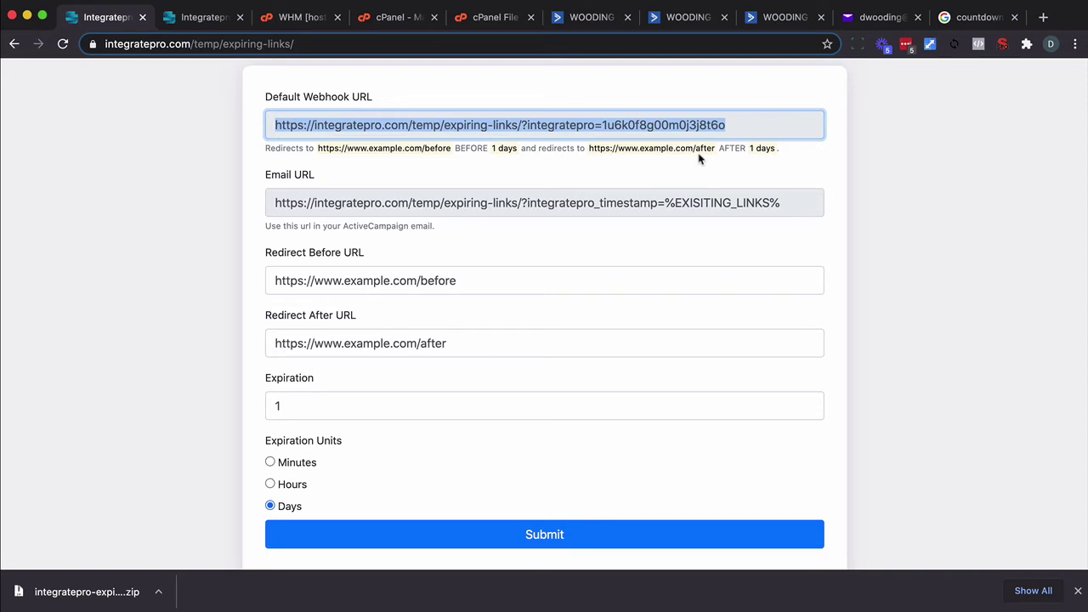
pyautogui.tripleClick(481, 198)
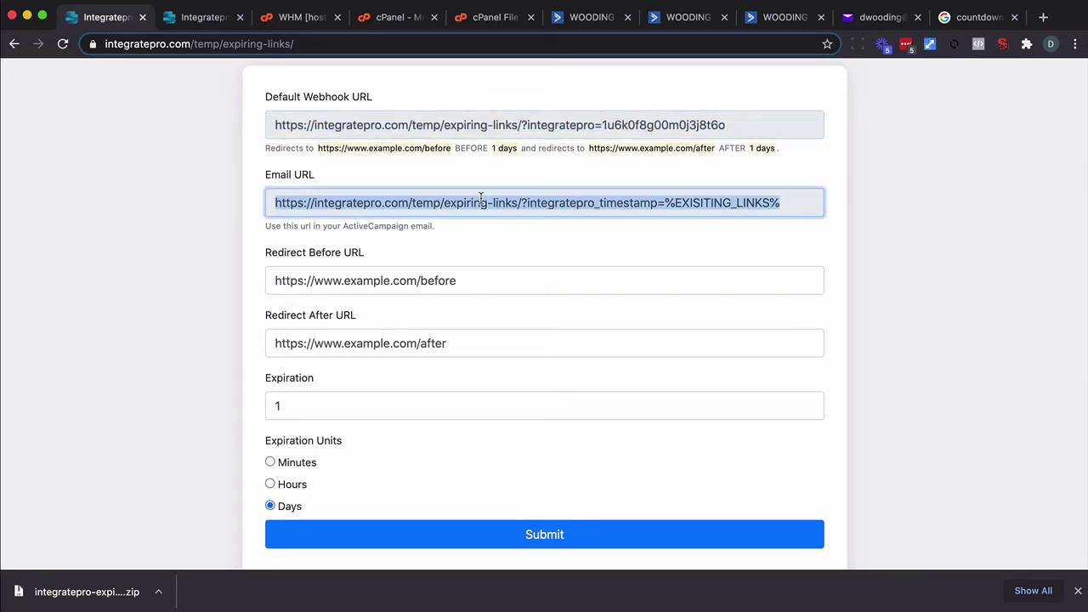
pyautogui.tripleClick(404, 285)
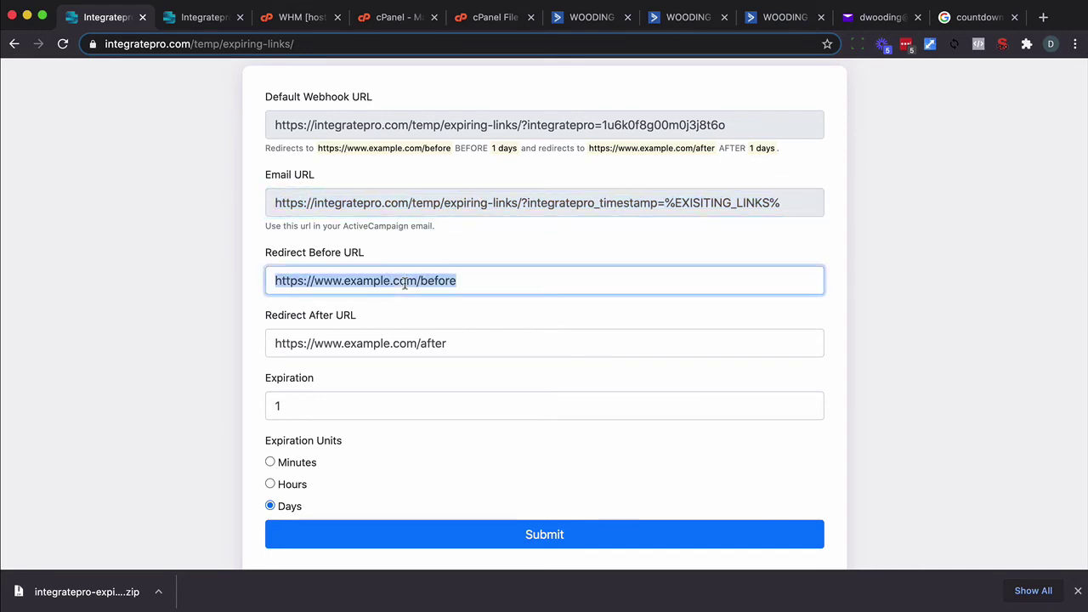
pyautogui.tripleClick(374, 340)
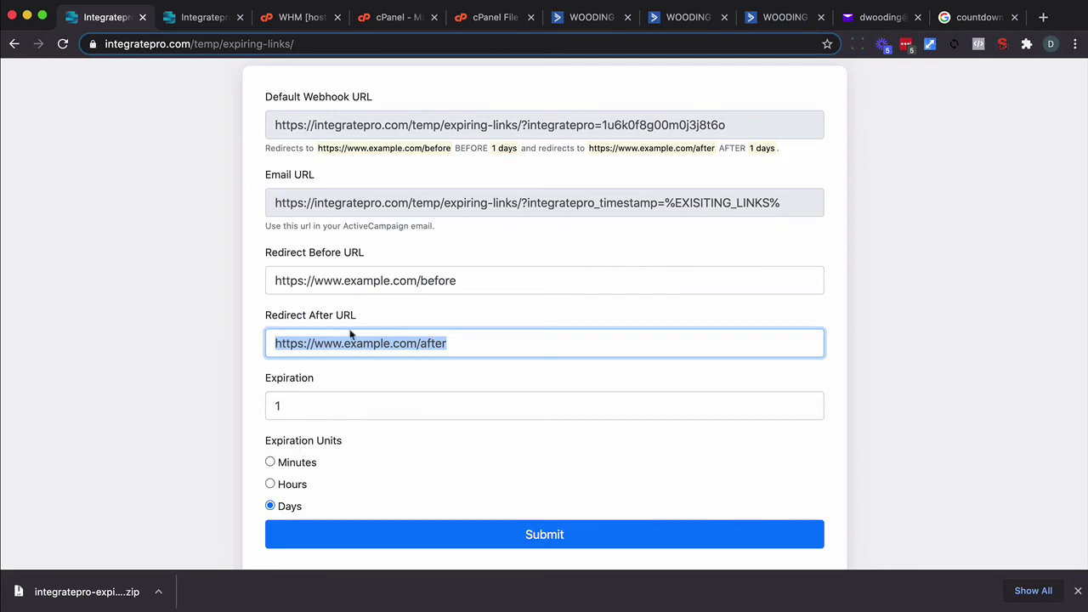
# - Append '_me' to the Redirect Before and Redirect After URLs
pyautogui.click(475, 281)
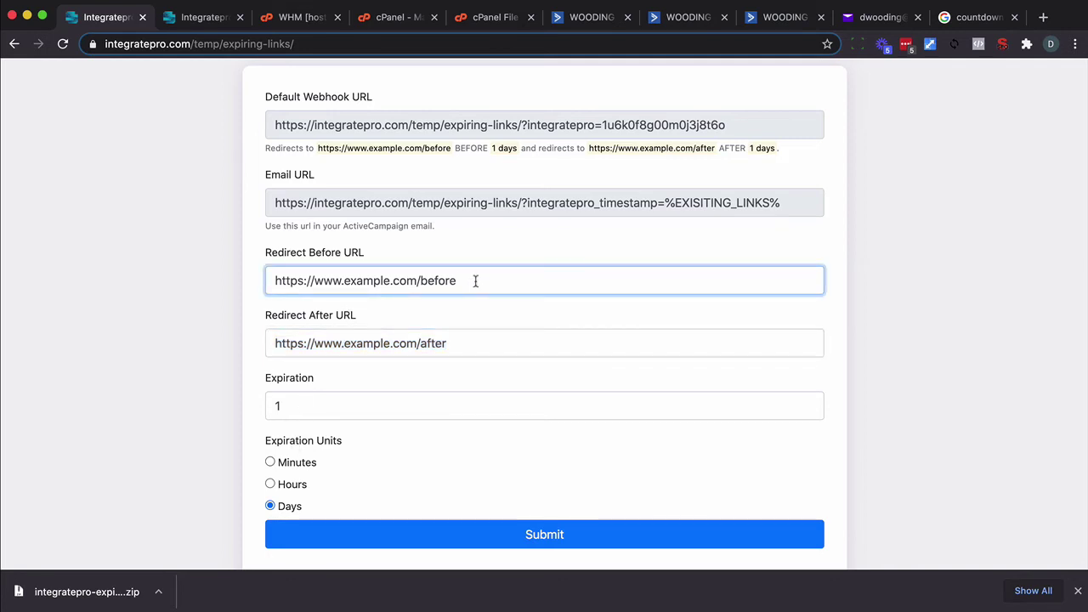
pyautogui.write('_me')
pyautogui.press('Tab')
pyautogui.press('Right')
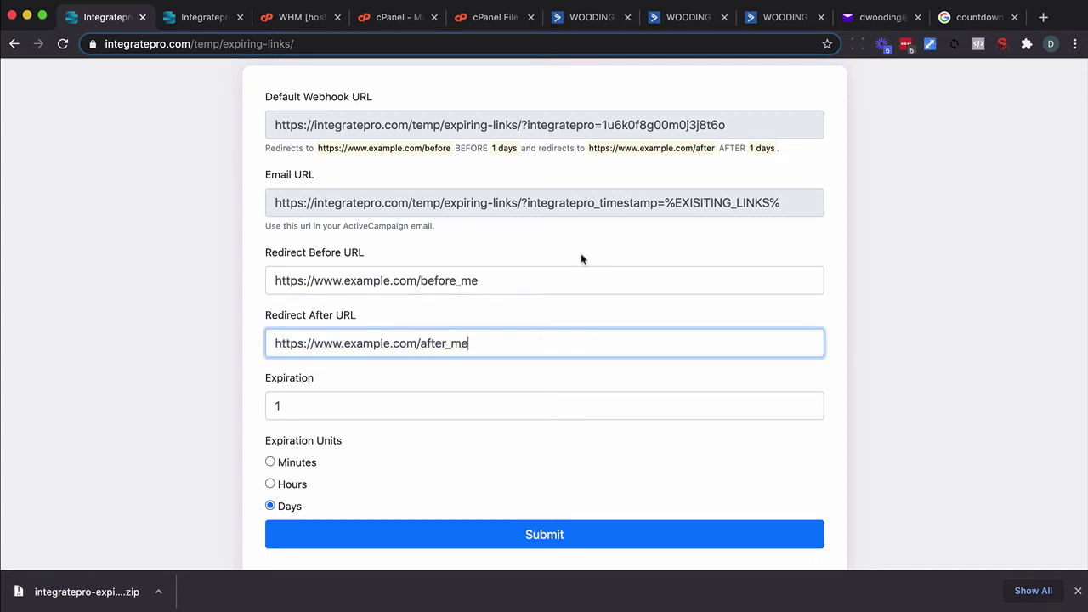
# - Set expiration to 10 minutes, generate the Custom Webhook URL, and select it
pyautogui.click(271, 463)
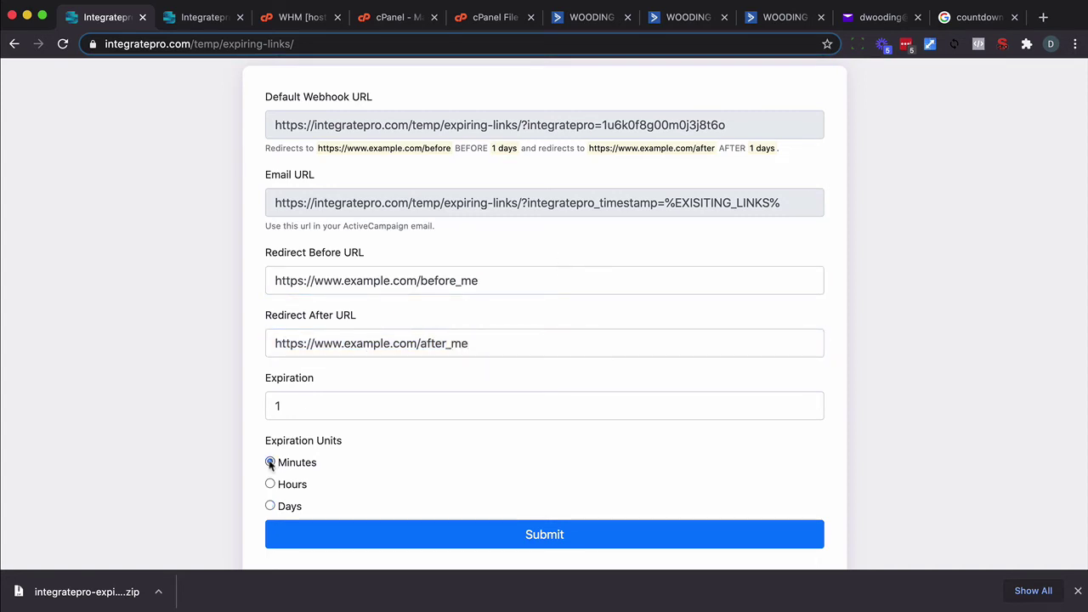
pyautogui.click(332, 409)
pyautogui.write('0')
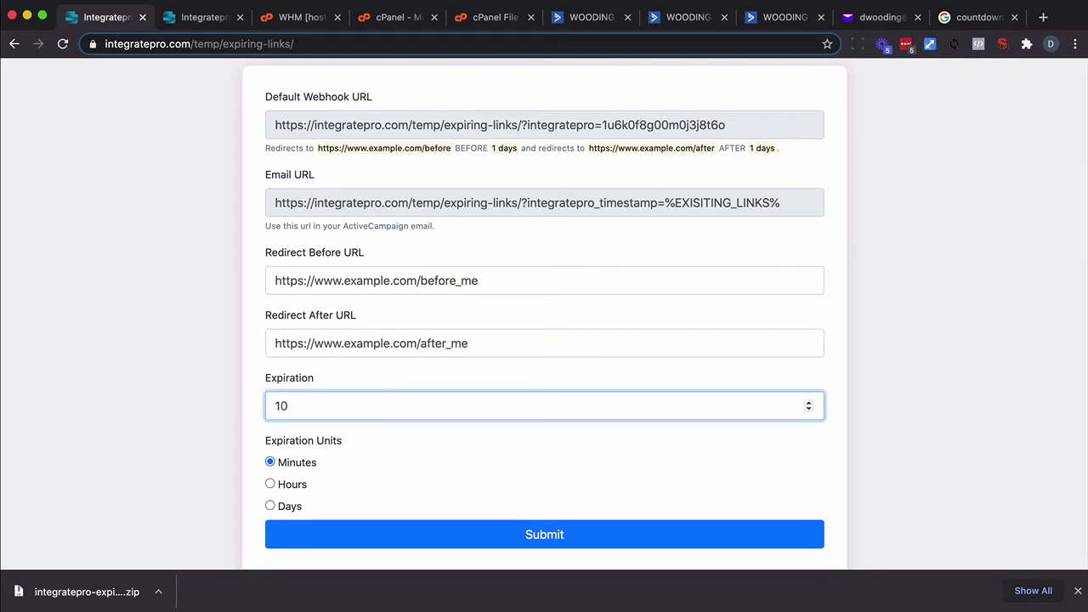
pyautogui.click(543, 532)
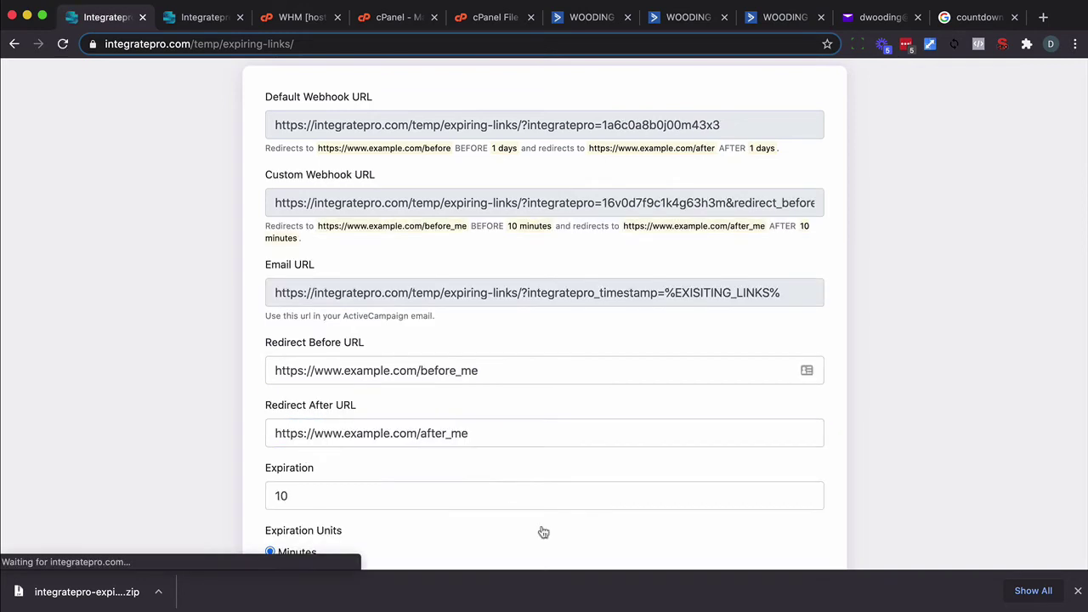
pyautogui.tripleClick(387, 203)
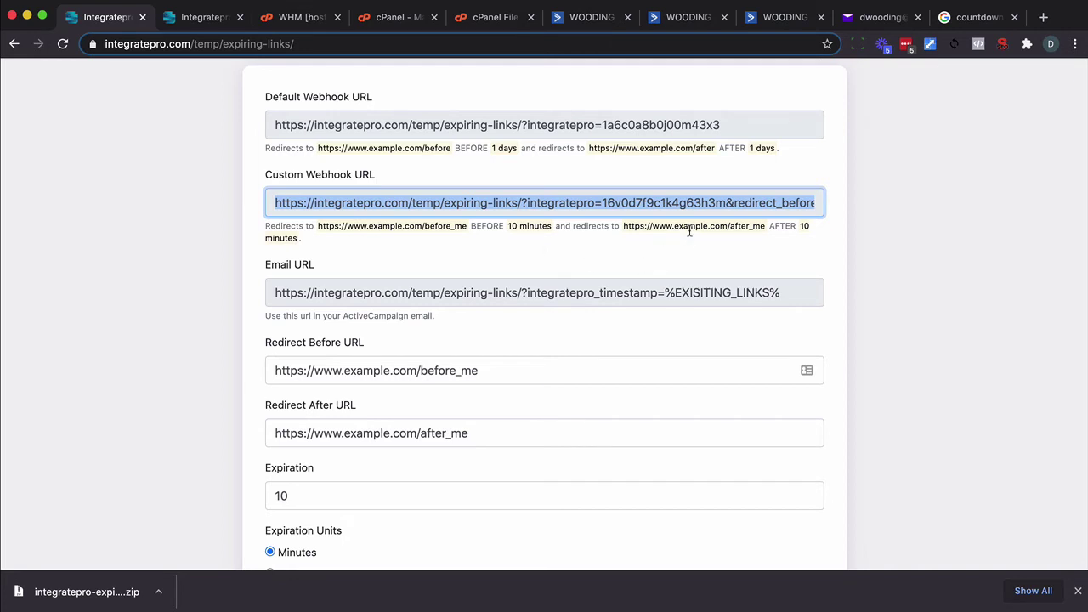
# - Add a Webhook action before the wait step posting to the custom webhook URL
pyautogui.click(776, 19)
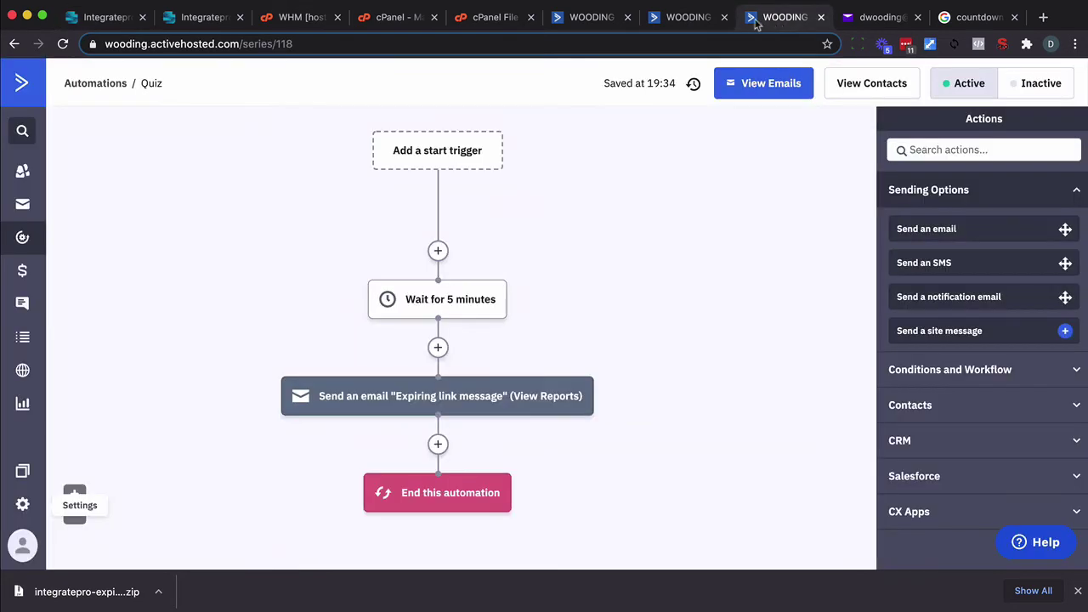
pyautogui.click(438, 251)
pyautogui.click(385, 227)
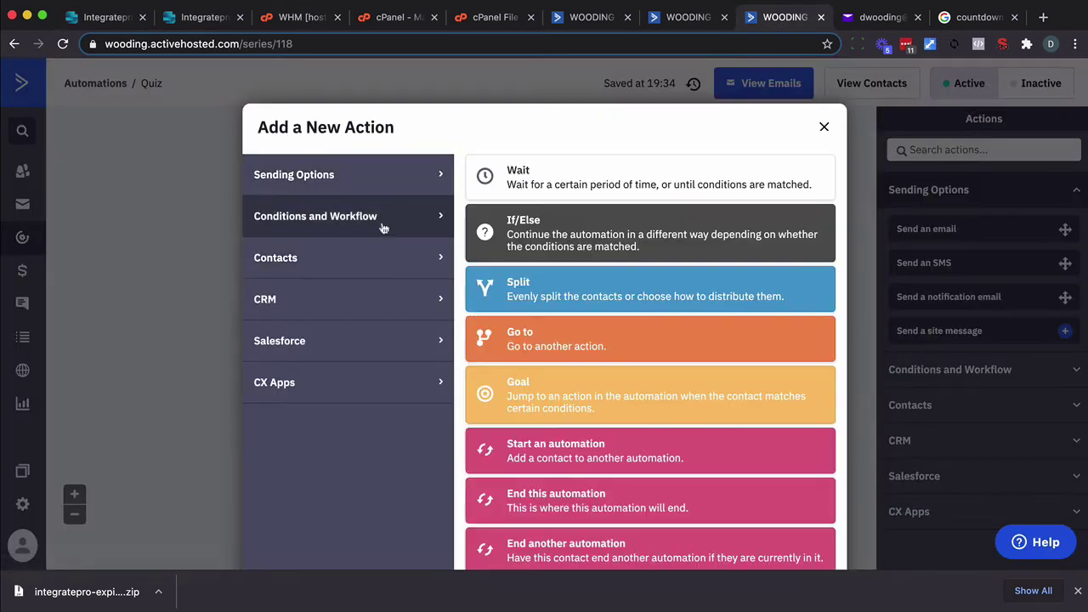
pyautogui.scroll(-3, 542, 461)
pyautogui.click(541, 464)
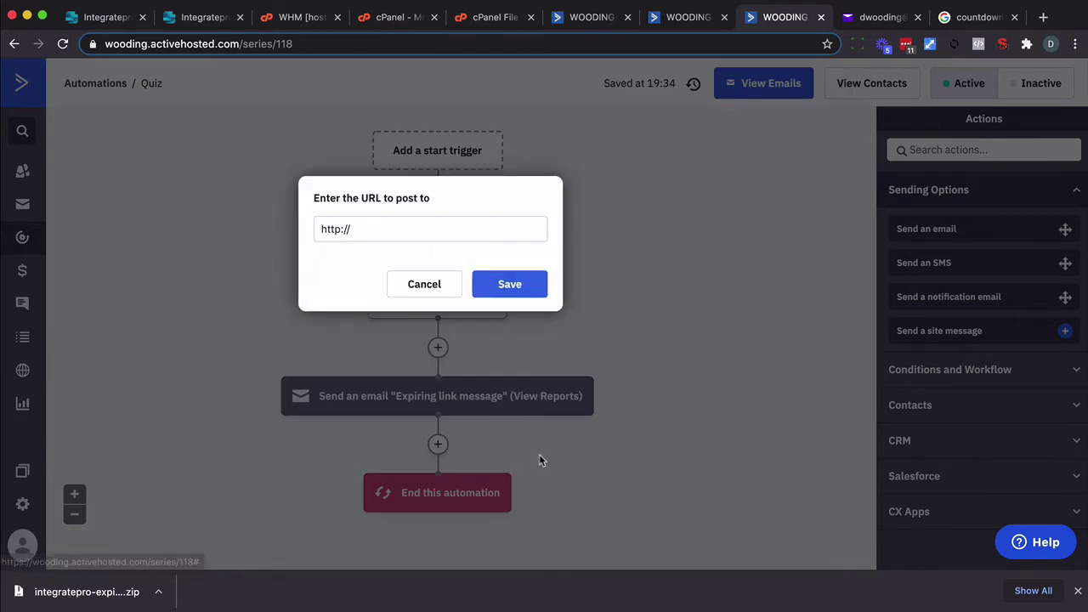
pyautogui.click(388, 235)
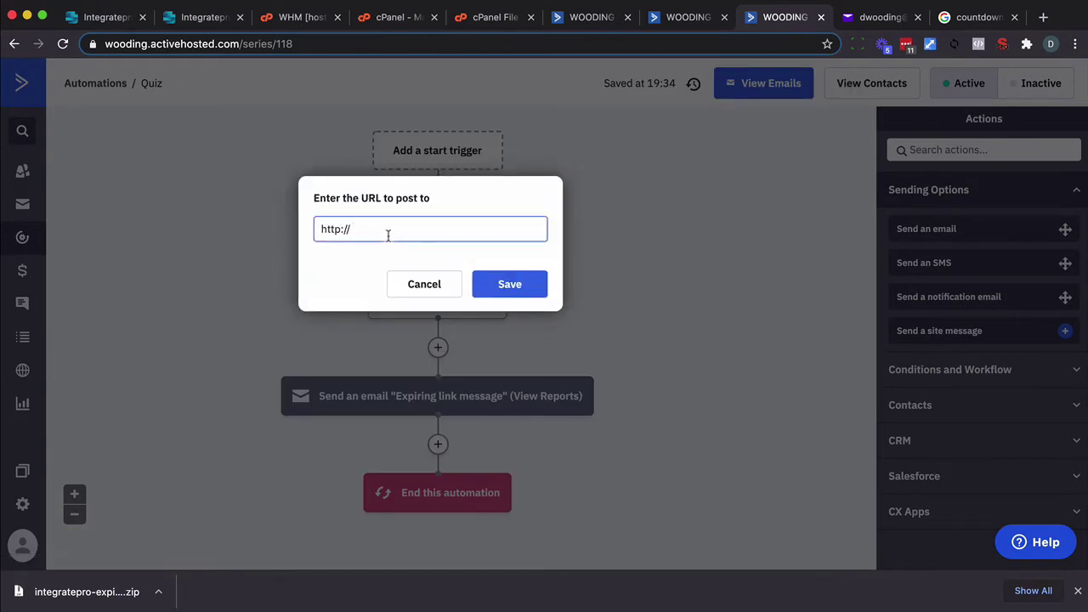
pyautogui.press('super+a')
pyautogui.press('super+v')
pyautogui.click(508, 285)
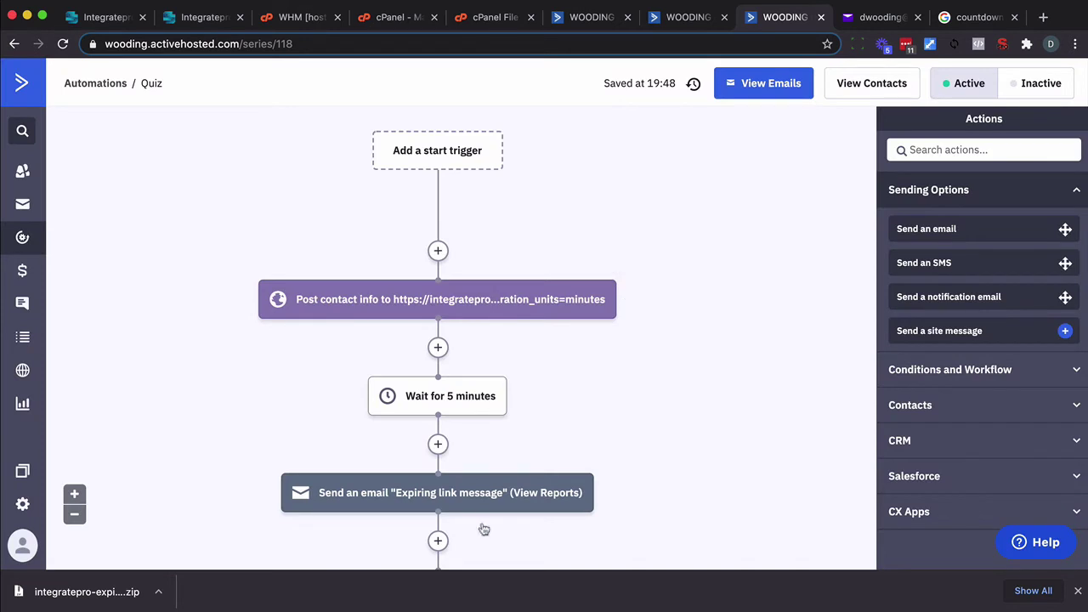
# - Delete the 'Wait for 5 minutes' step from the Quiz automation
pyautogui.moveTo(491, 498)
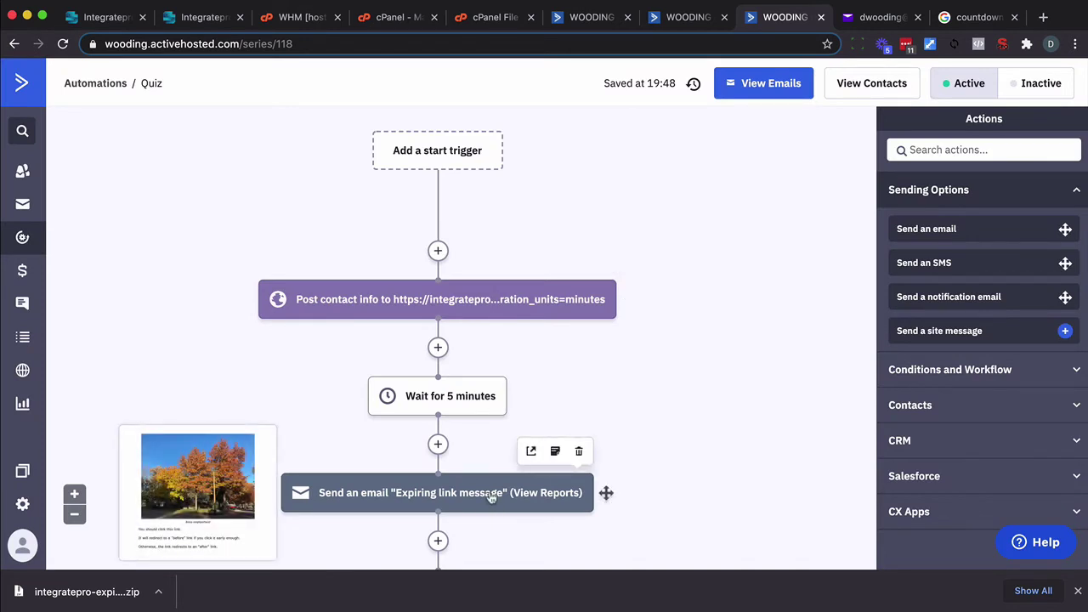
pyautogui.moveTo(468, 390)
pyautogui.moveTo(479, 412)
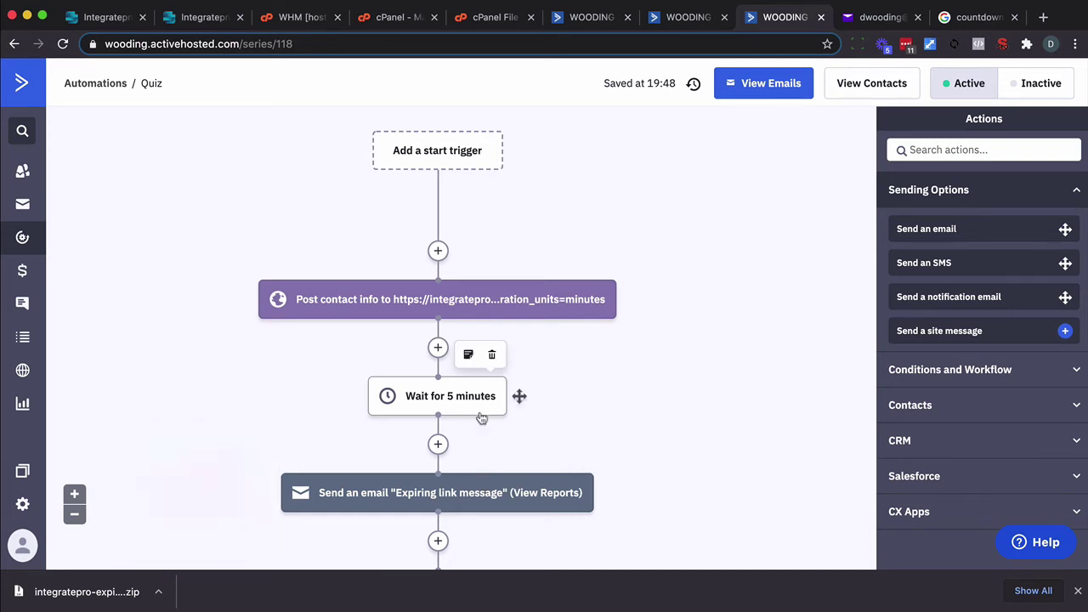
pyautogui.click(490, 358)
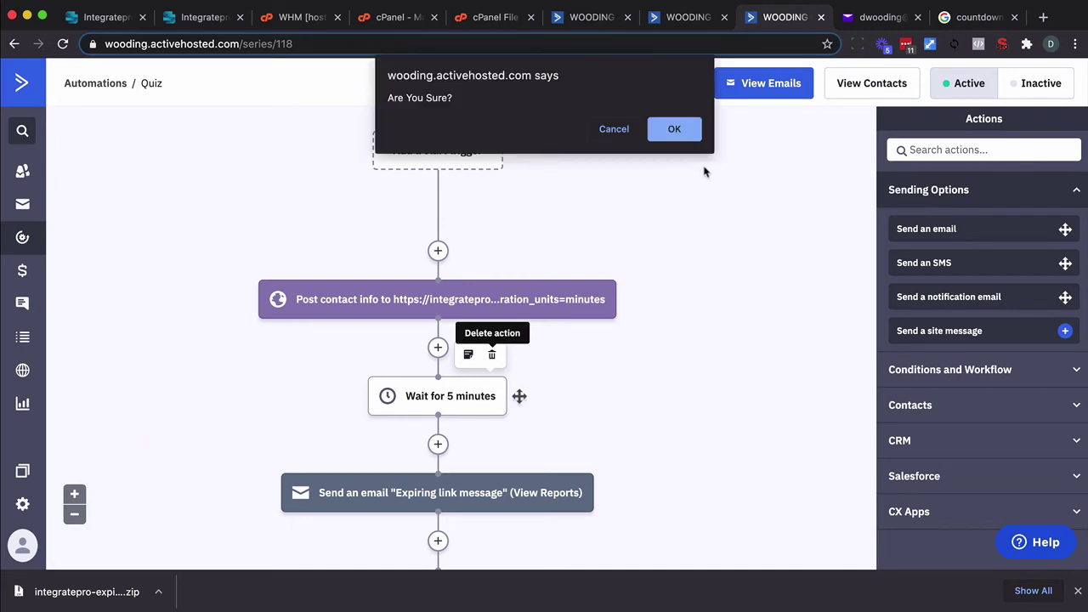
pyautogui.click(673, 133)
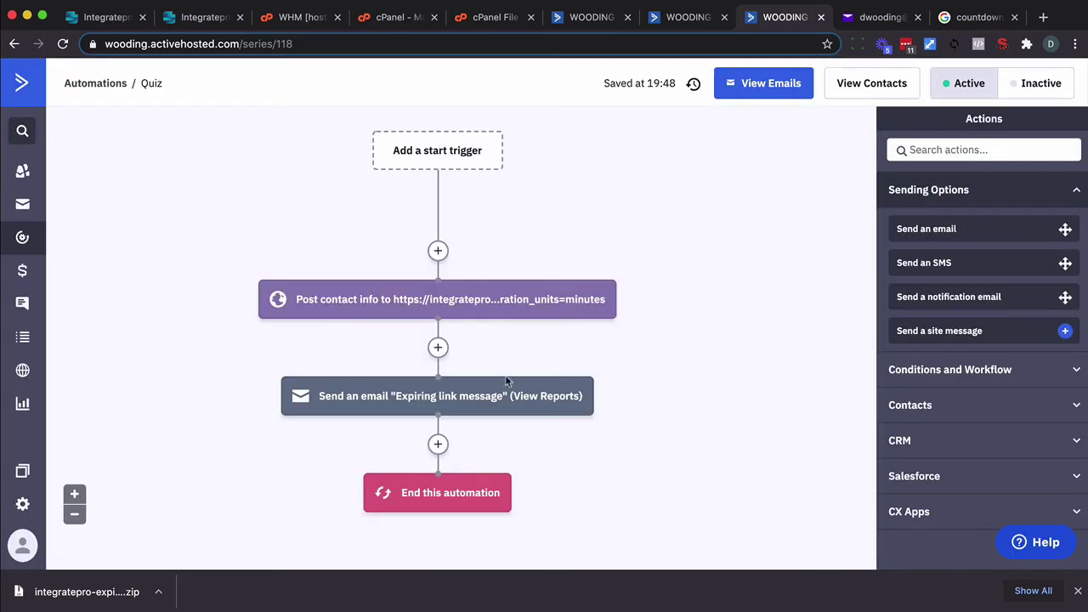
pyautogui.click(470, 394)
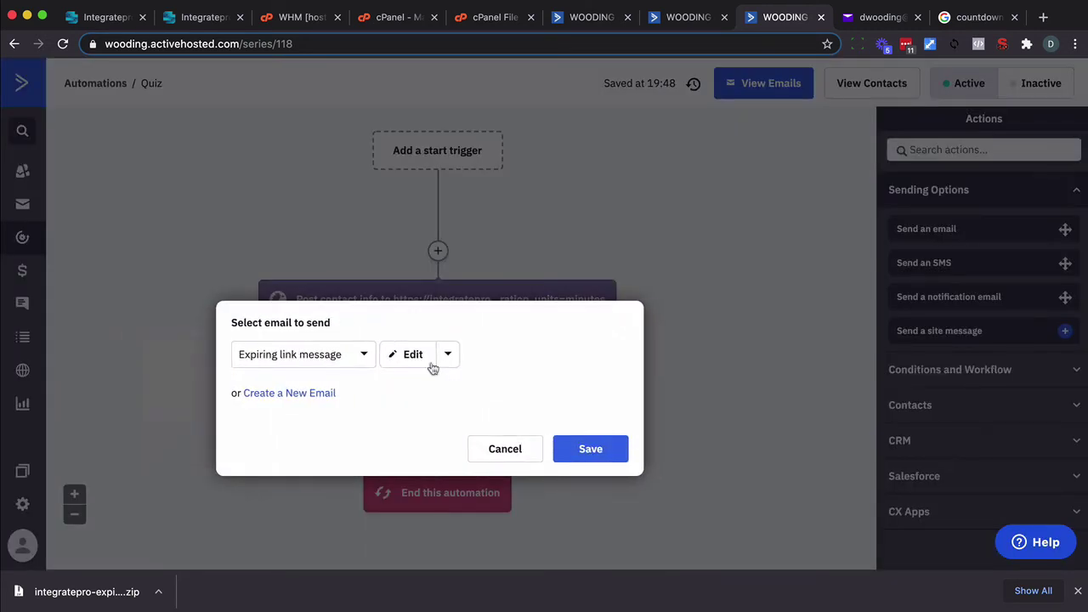
# - Link the word 'link' in the Expiring link message email to the copied Email URL
pyautogui.click(413, 355)
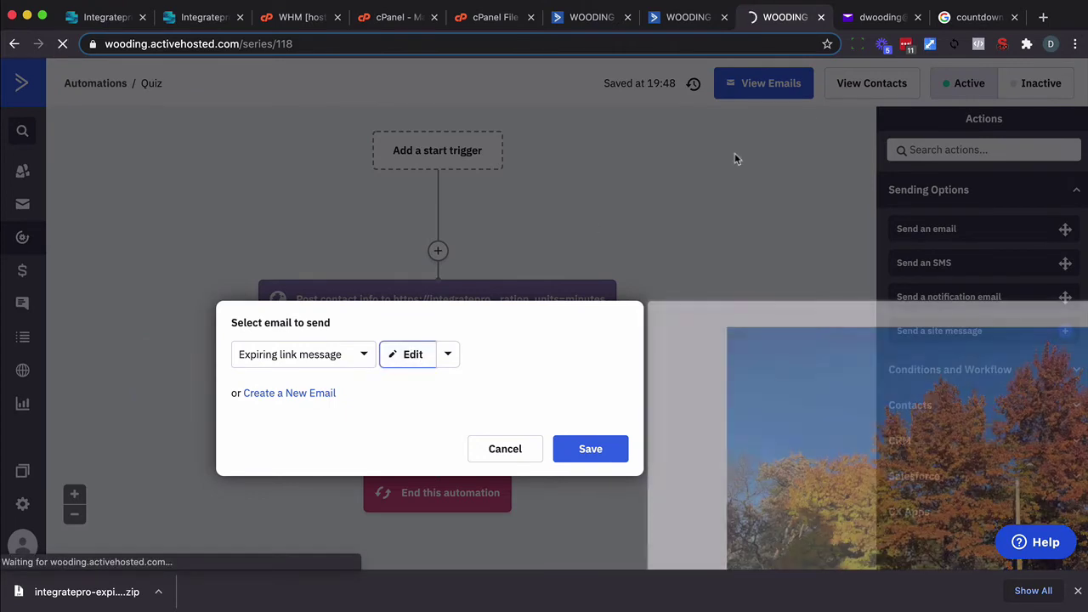
pyautogui.click(108, 17)
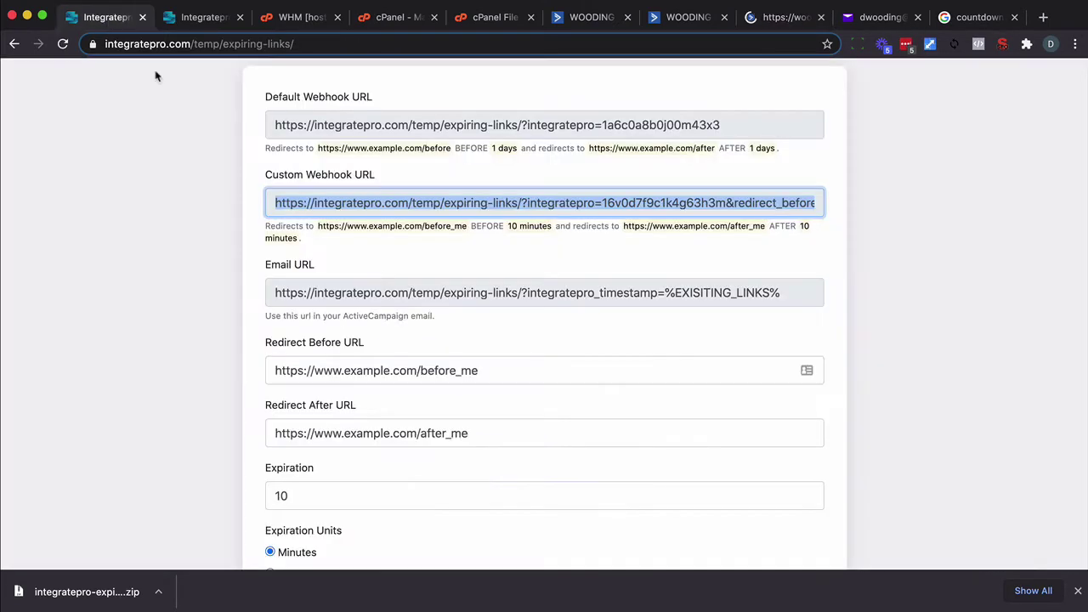
pyautogui.click(409, 295)
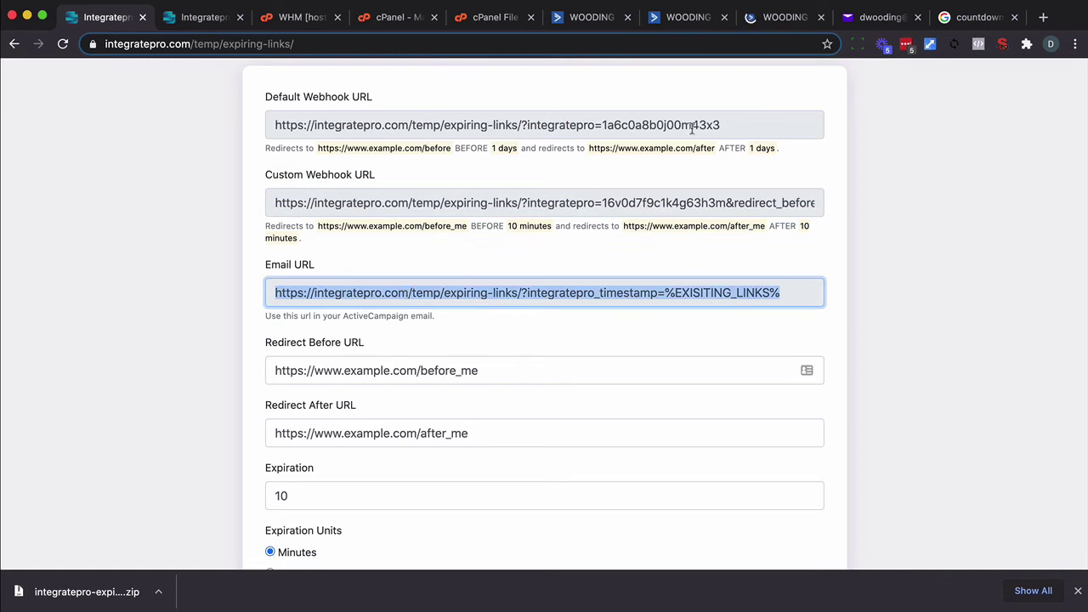
pyautogui.click(778, 17)
pyautogui.doubleClick(352, 412)
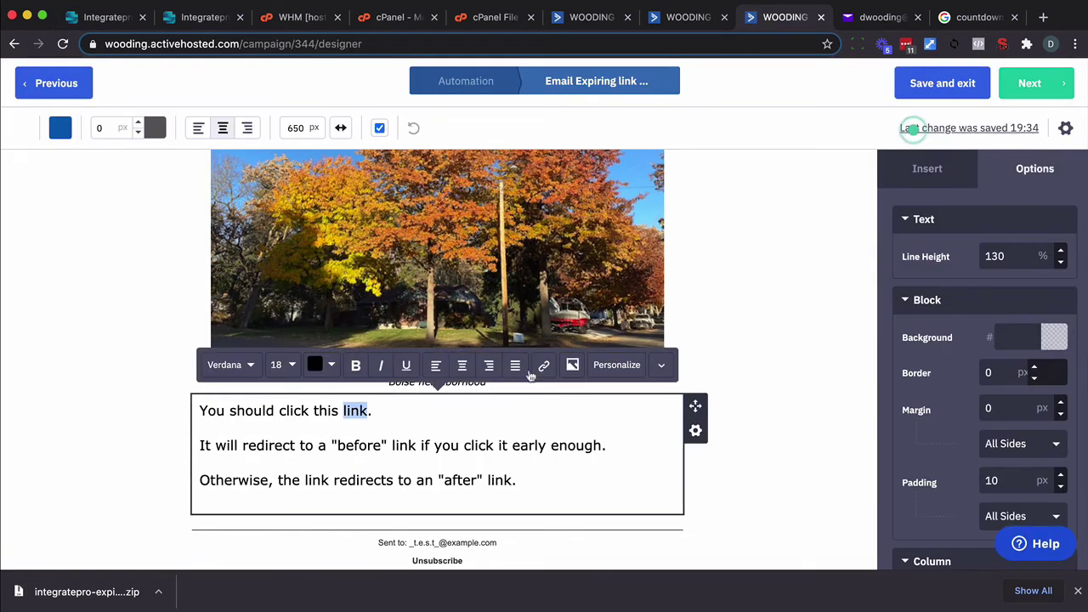
pyautogui.click(542, 367)
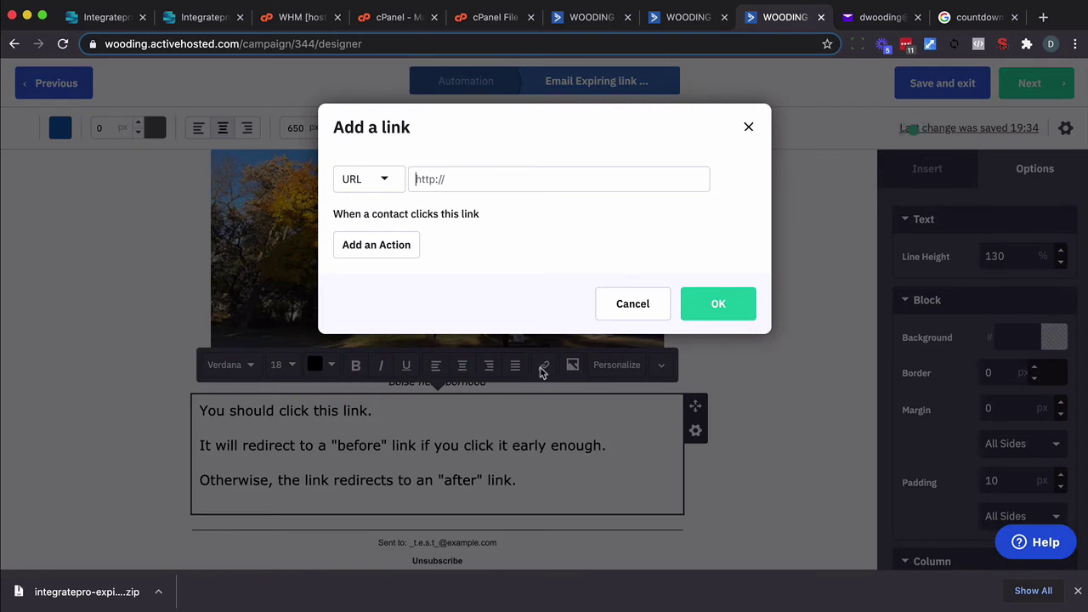
pyautogui.press('super+v')
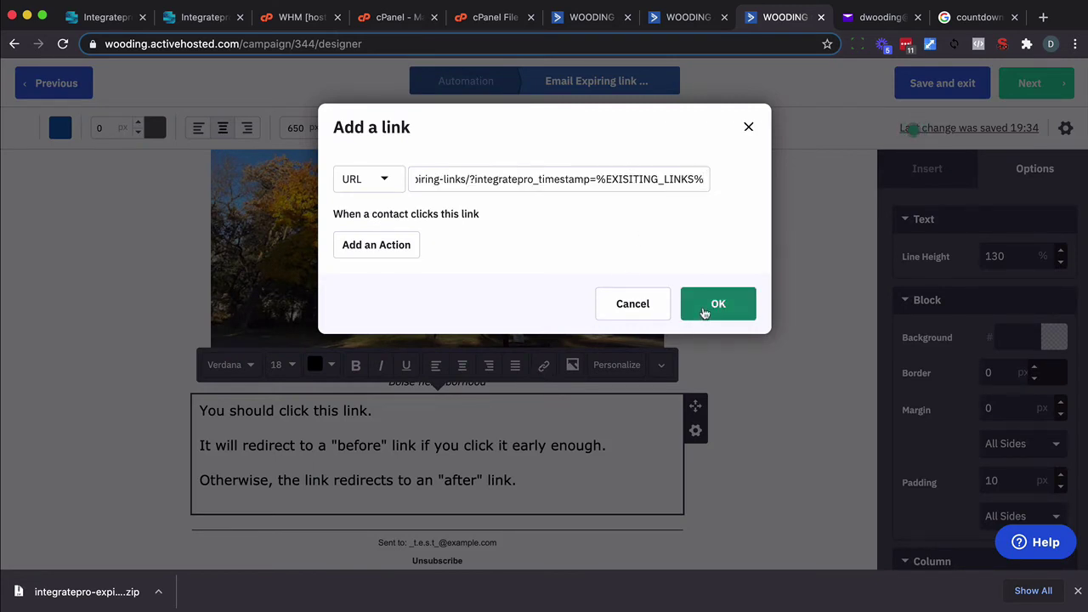
pyautogui.click(705, 312)
# - Turn on link tracking in the campaign summary and finish the campaign
pyautogui.click(1030, 84)
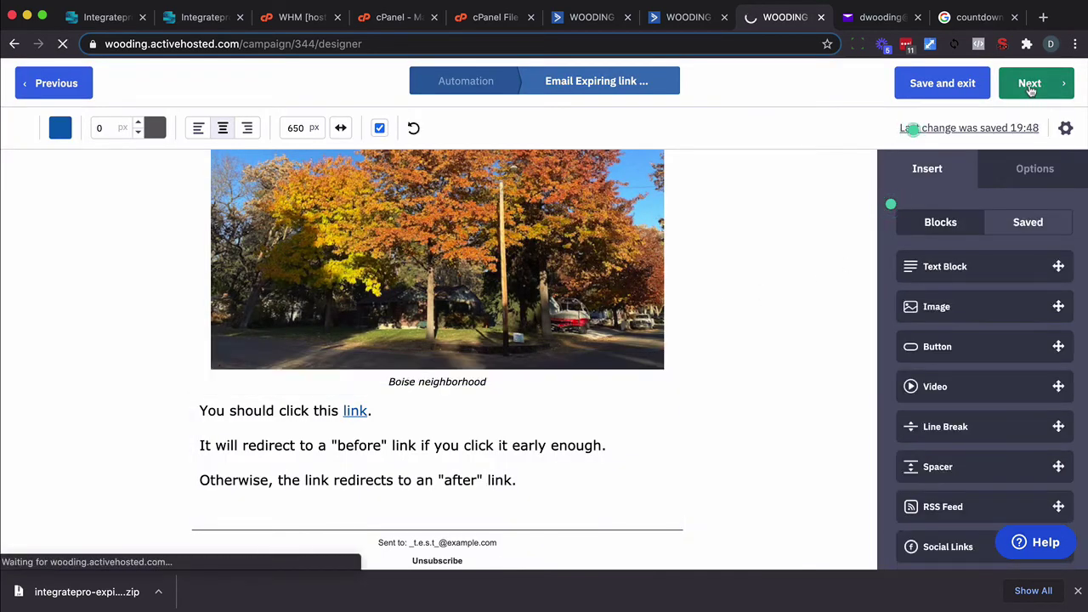
pyautogui.scroll(-3, 914, 222)
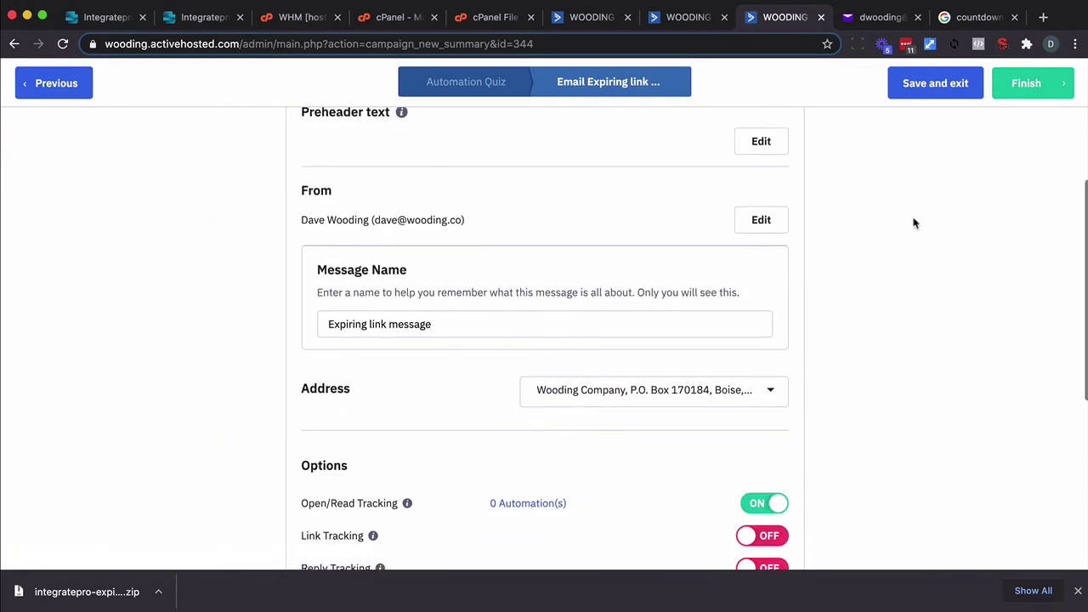
pyautogui.scroll(-3, 912, 222)
pyautogui.click(771, 431)
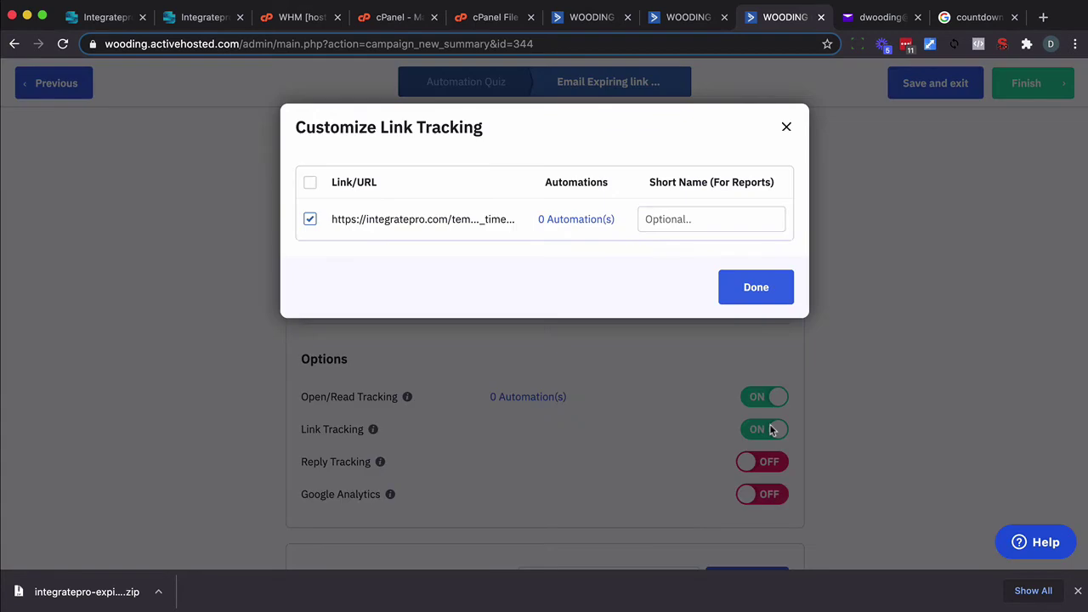
pyautogui.click(759, 287)
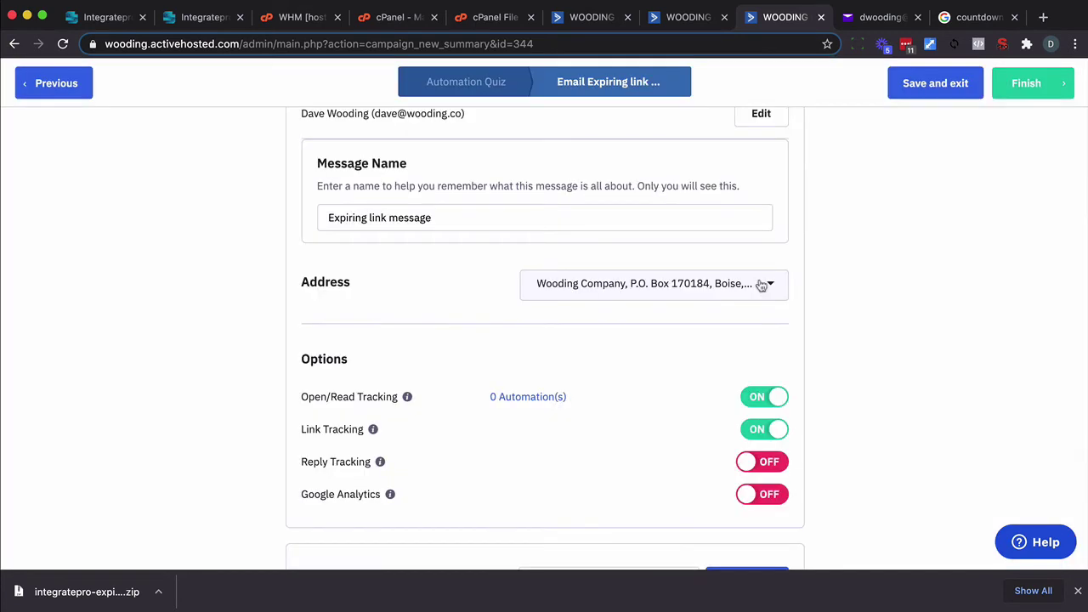
pyautogui.click(1029, 85)
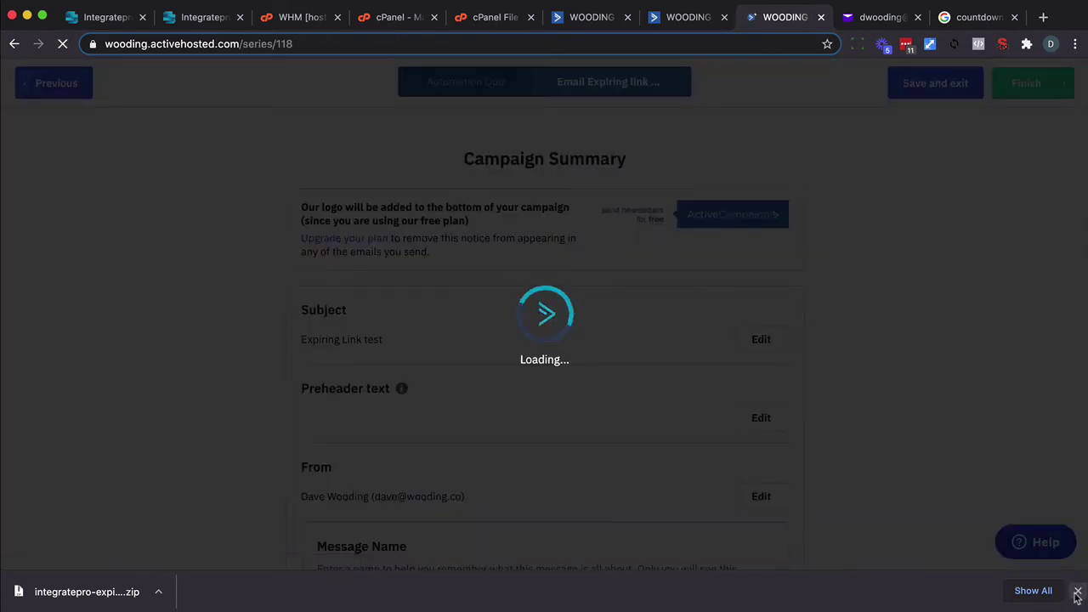
pyautogui.click(1078, 590)
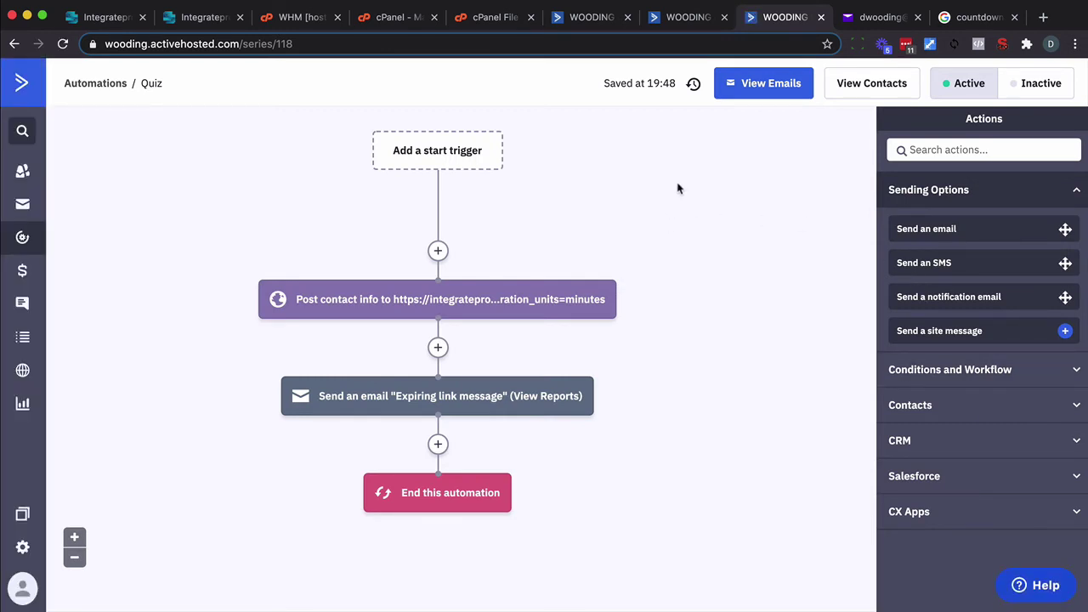
# - Search for the test contact by username and open their record
pyautogui.click(679, 19)
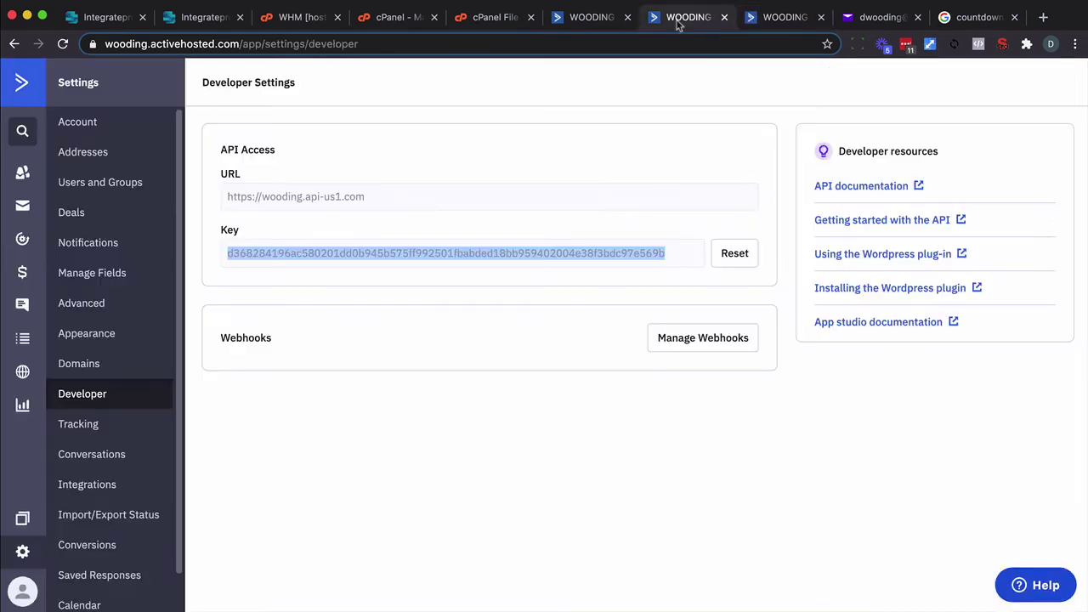
pyautogui.click(593, 19)
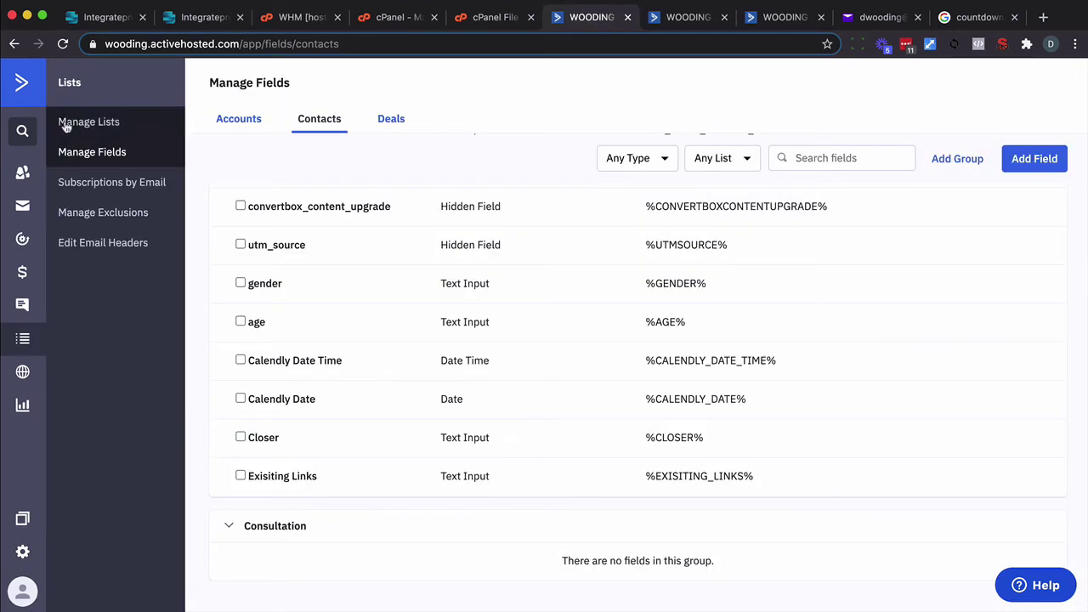
pyautogui.click(25, 132)
pyautogui.write('dwooding')
pyautogui.press('Return')
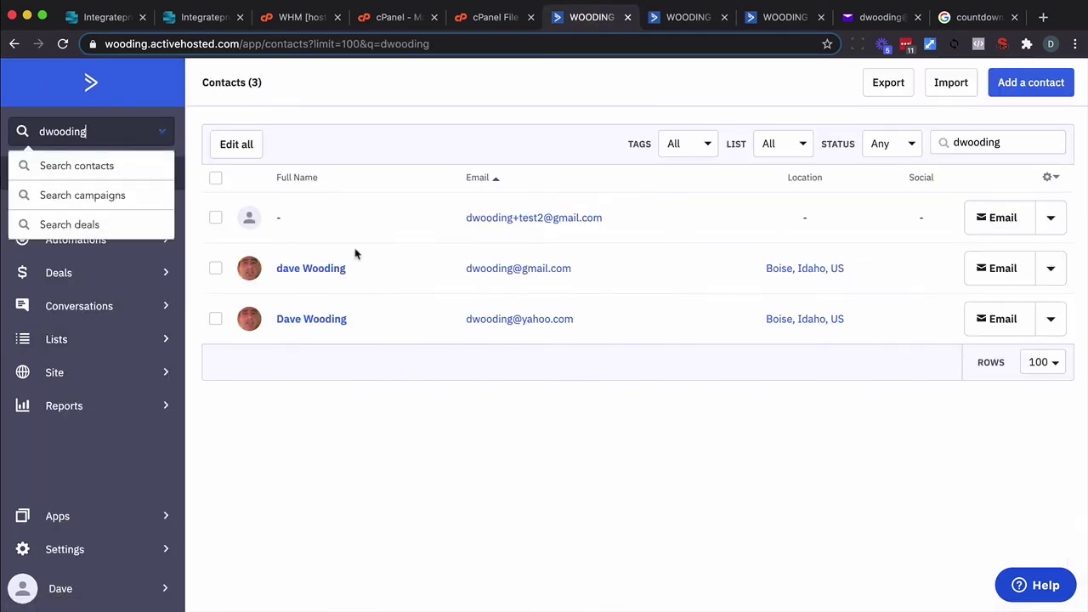
pyautogui.click(508, 322)
# - Add the contact to the Quiz automation
pyautogui.scroll(-5, 502, 314)
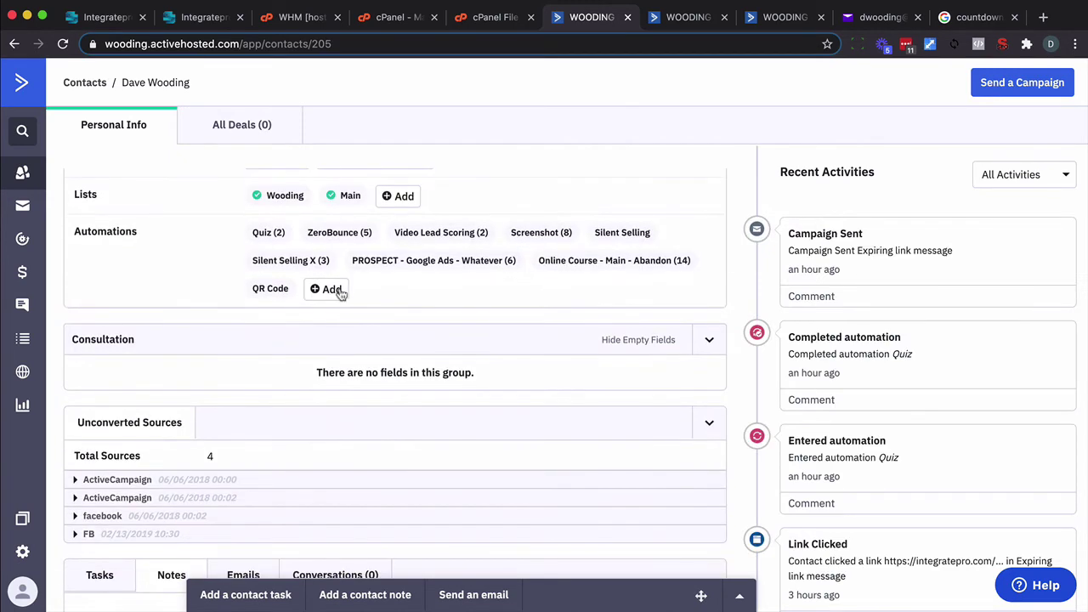
pyautogui.click(328, 290)
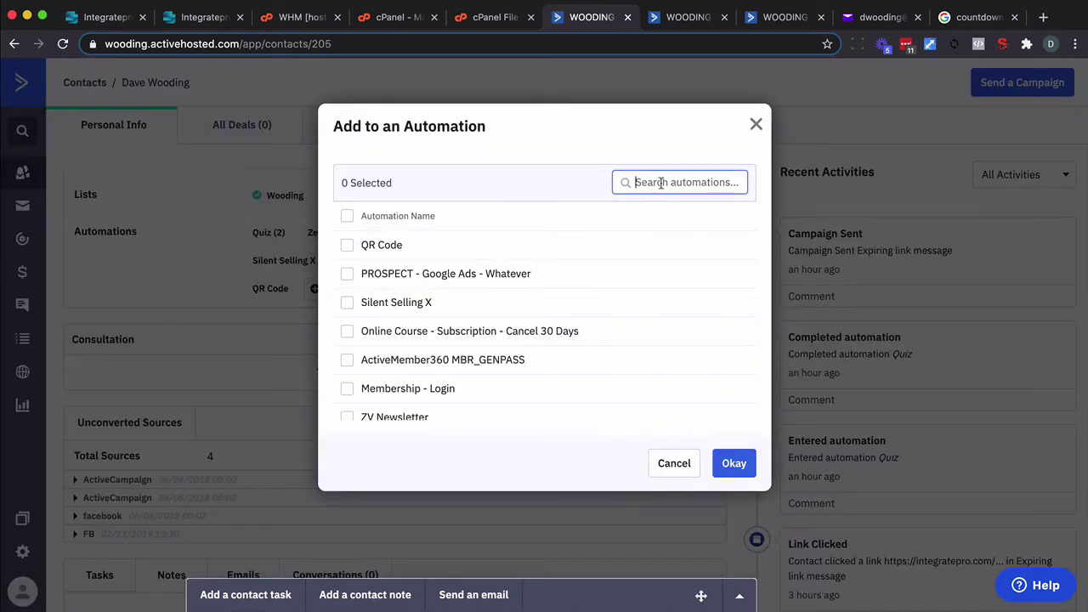
pyautogui.write('quiz')
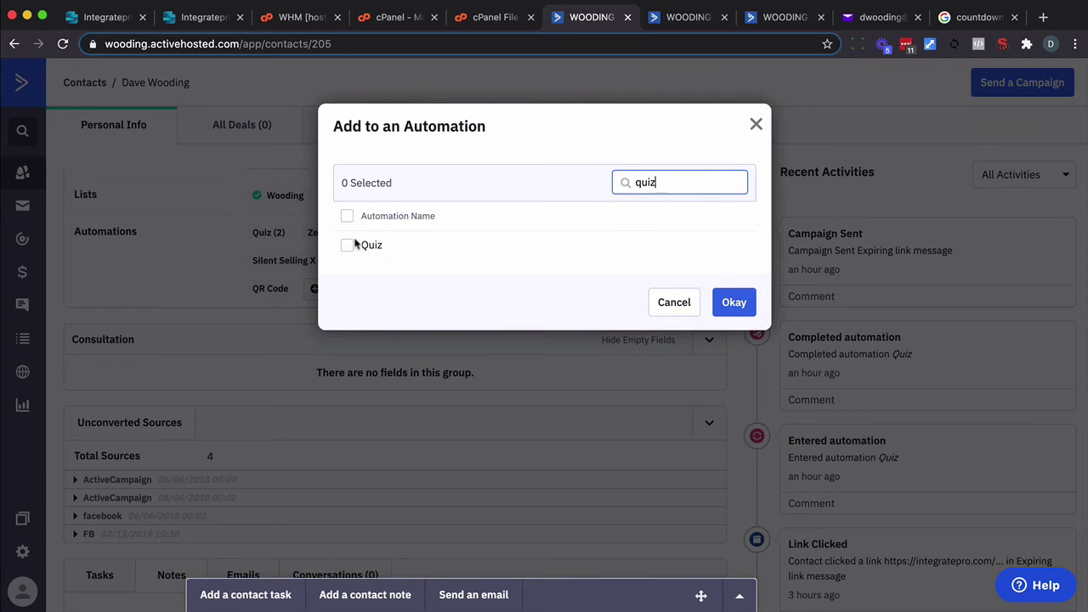
pyautogui.click(358, 251)
pyautogui.click(347, 247)
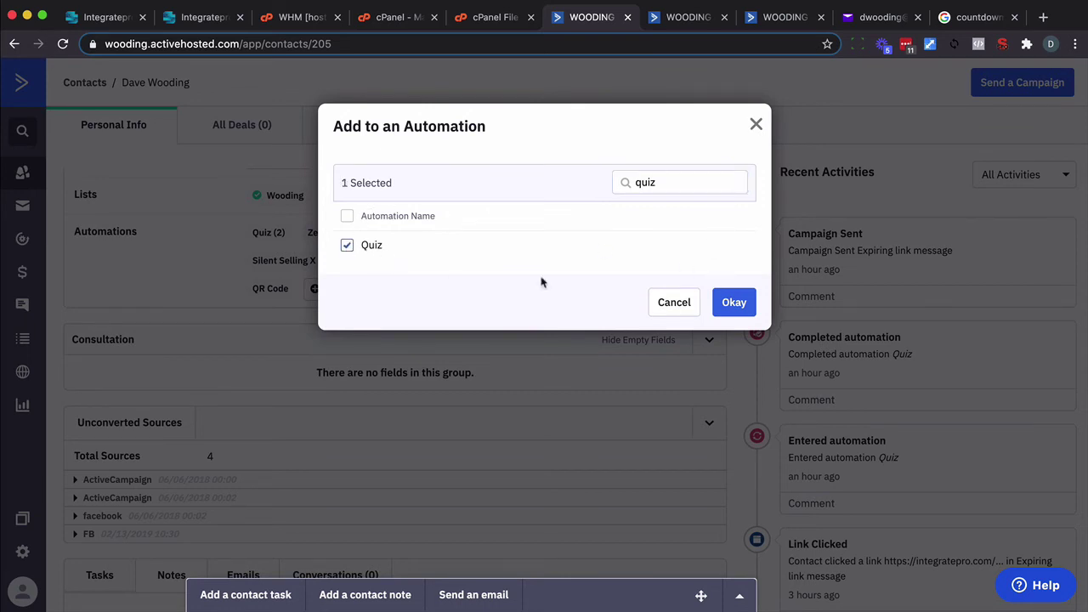
pyautogui.click(736, 310)
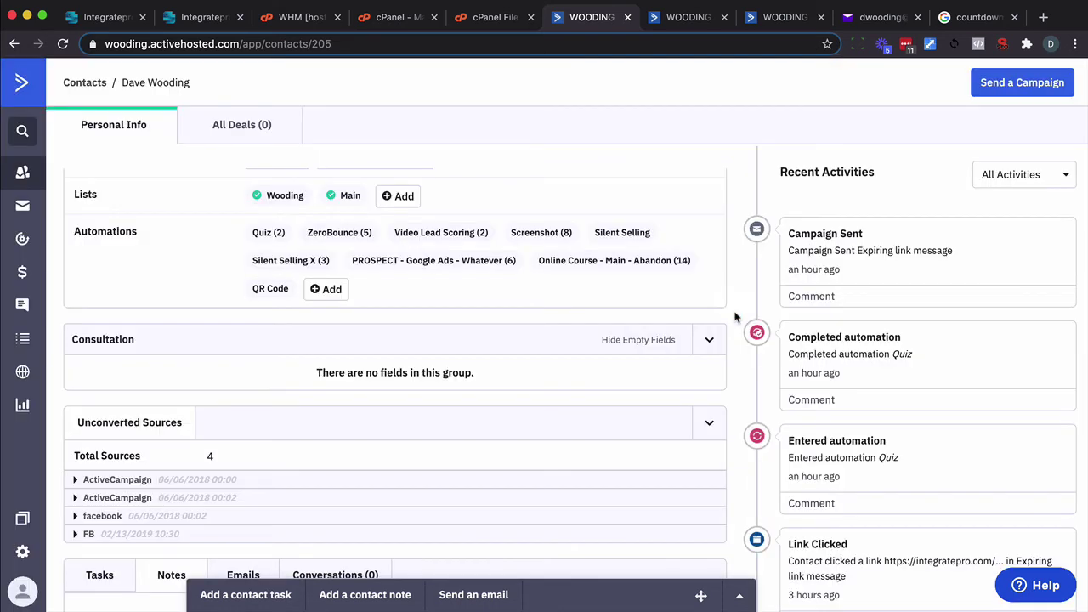
pyautogui.click(978, 17)
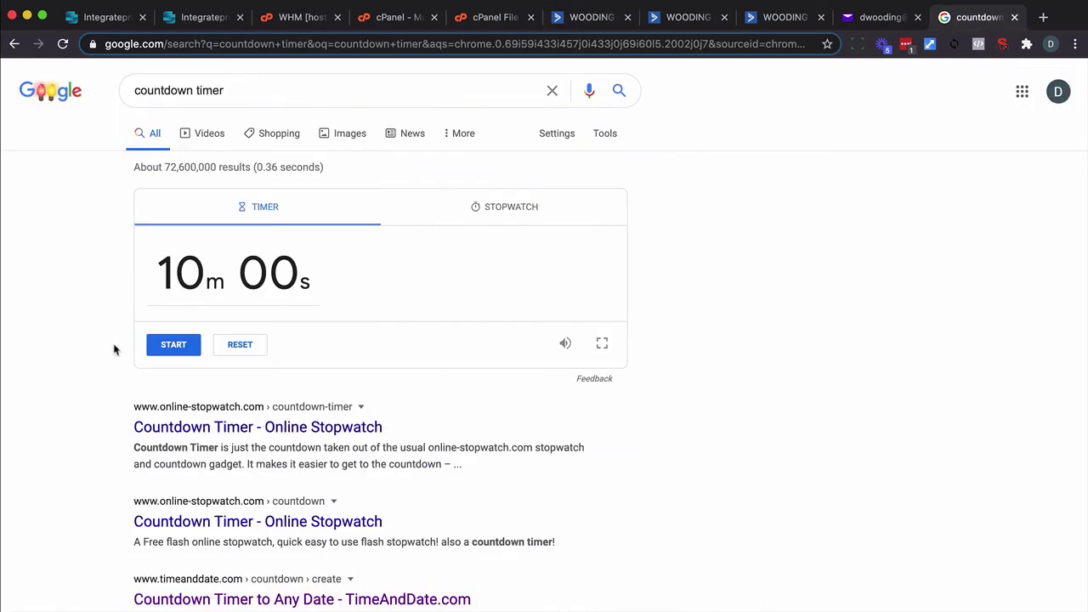
# - Start the 10-minute countdown timer and confirm the contact completed the Quiz automation
pyautogui.click(162, 348)
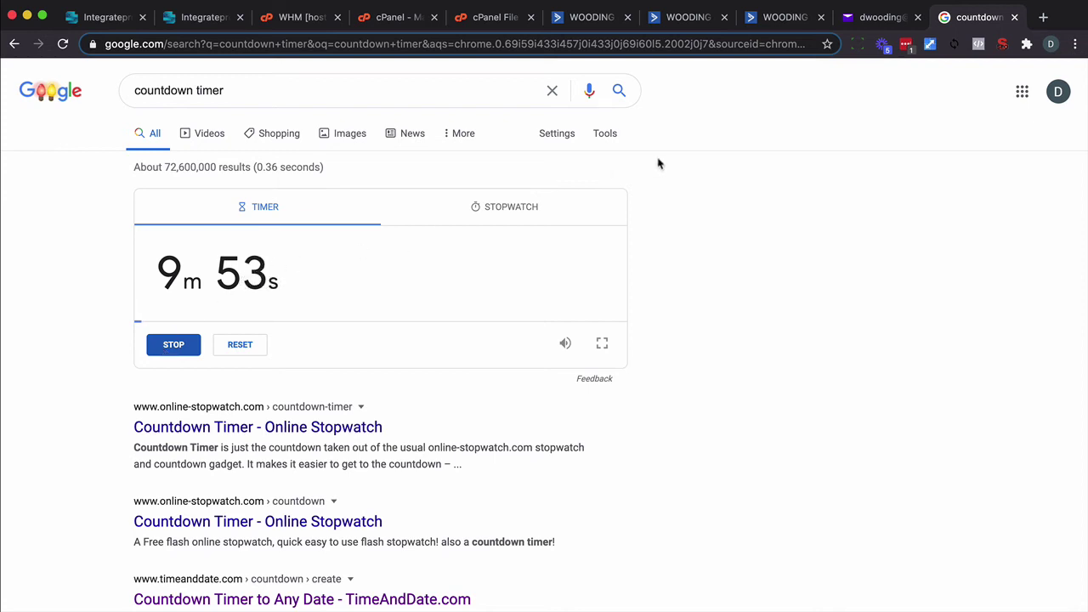
pyautogui.click(859, 19)
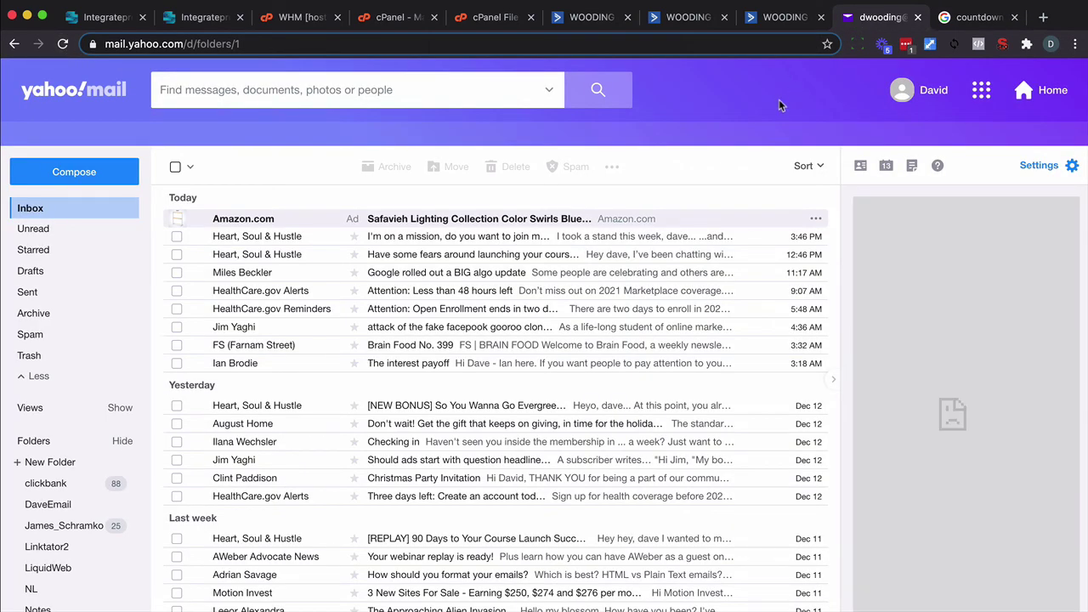
pyautogui.press('super+6')
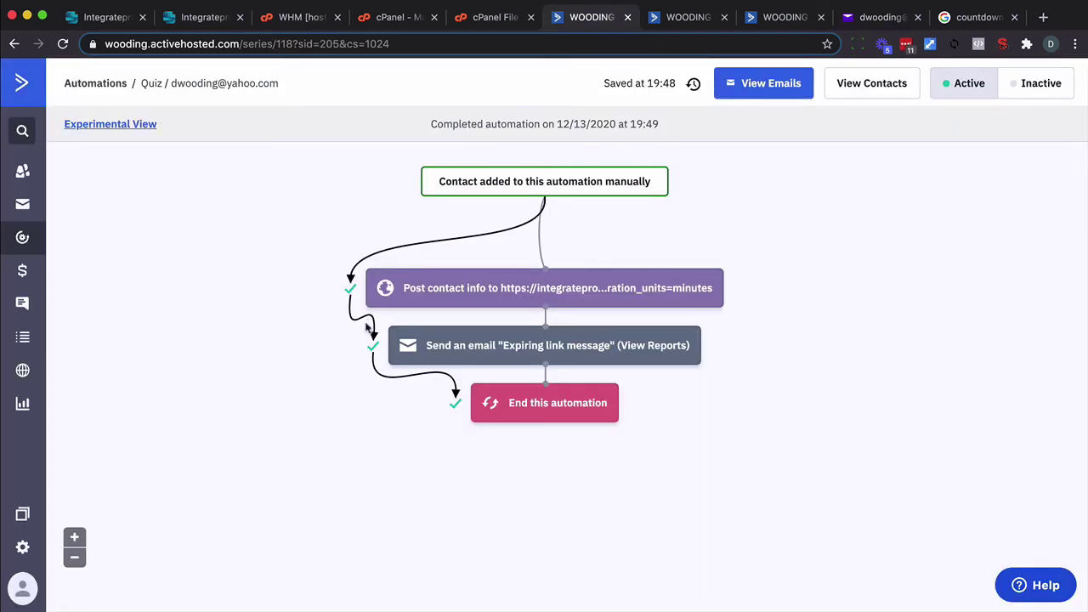
pyautogui.moveTo(376, 351)
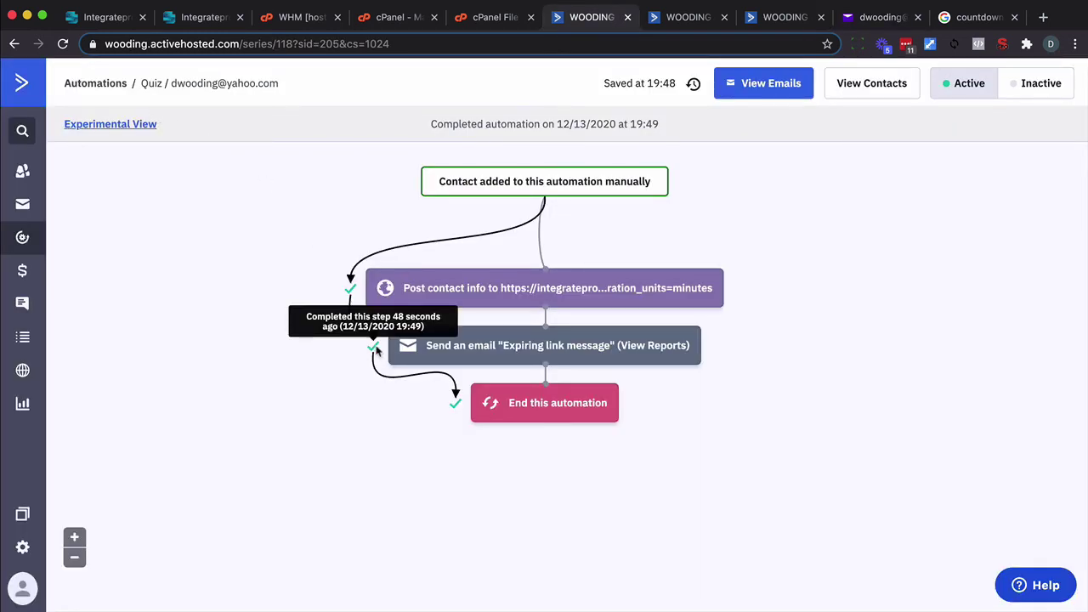
pyautogui.click(876, 24)
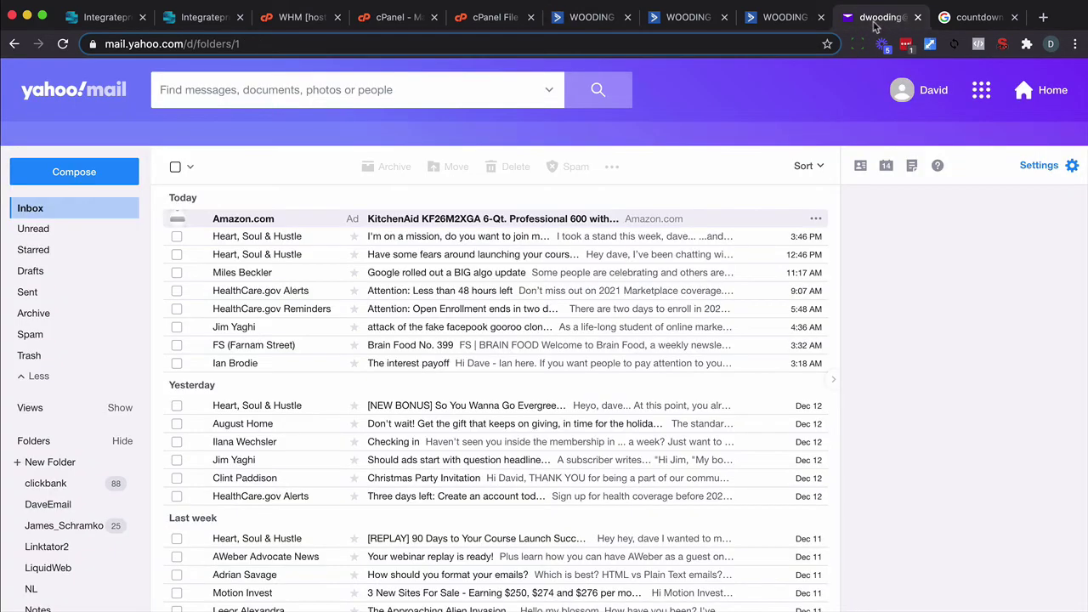
# - Refresh the inbox, open the Expiring Link test email, and check the remaining countdown
pyautogui.click(62, 46)
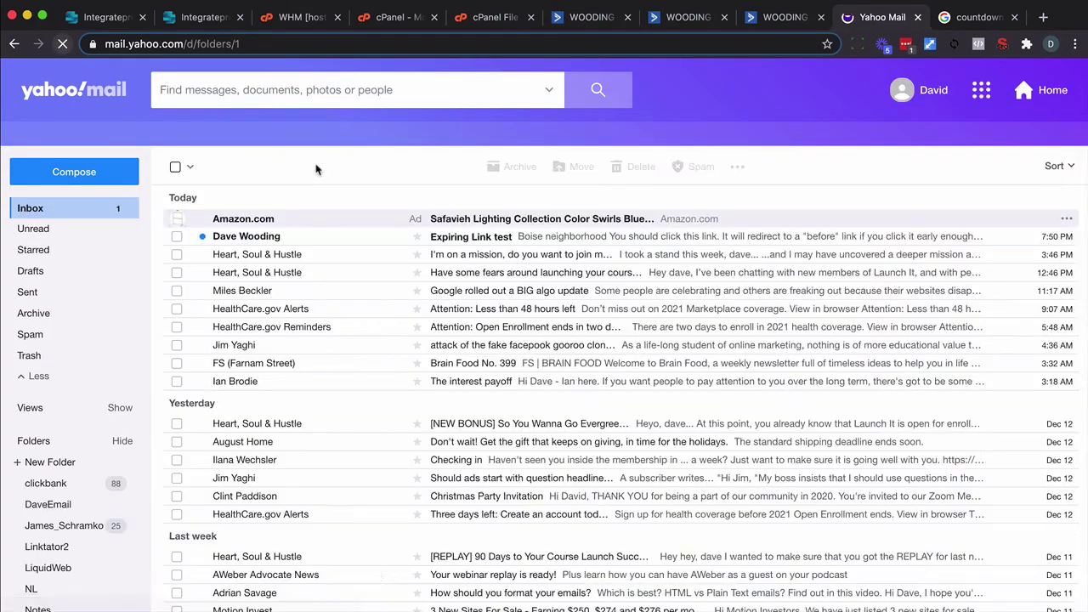
pyautogui.click(401, 242)
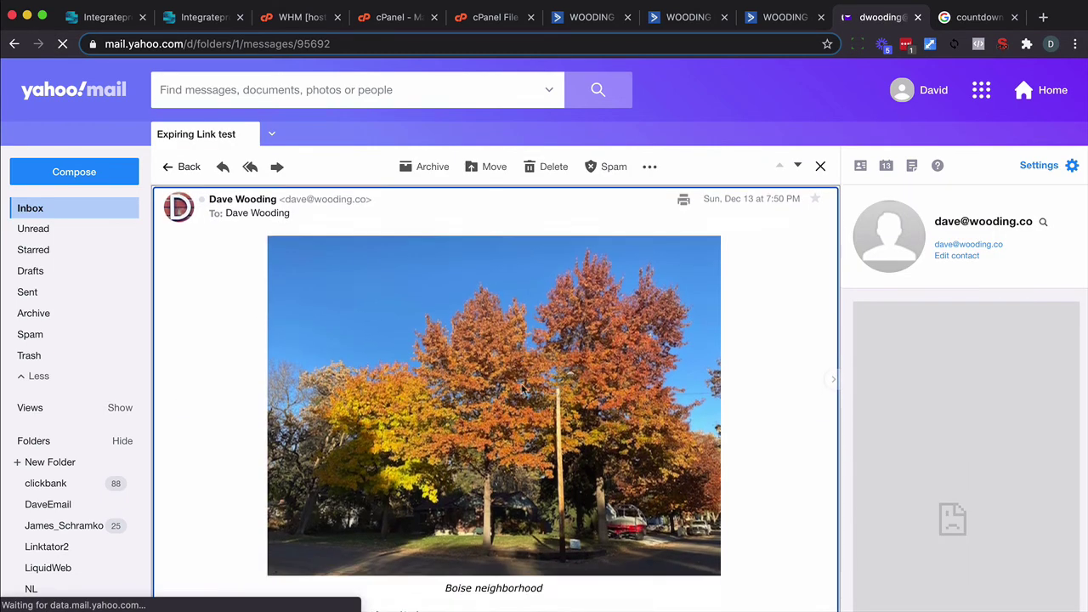
pyautogui.scroll(-2, 524, 388)
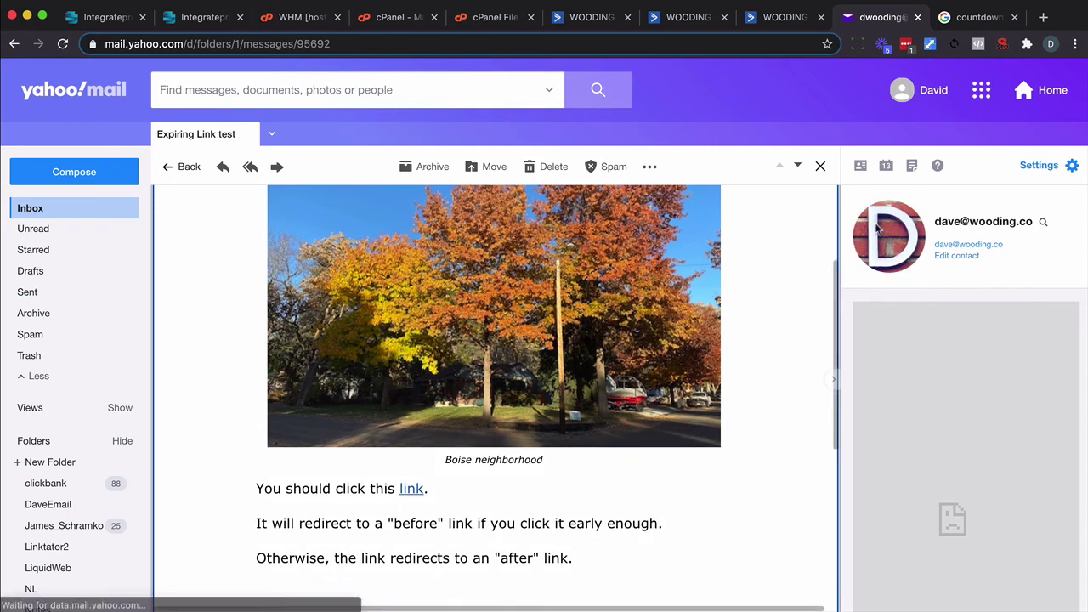
pyautogui.click(982, 21)
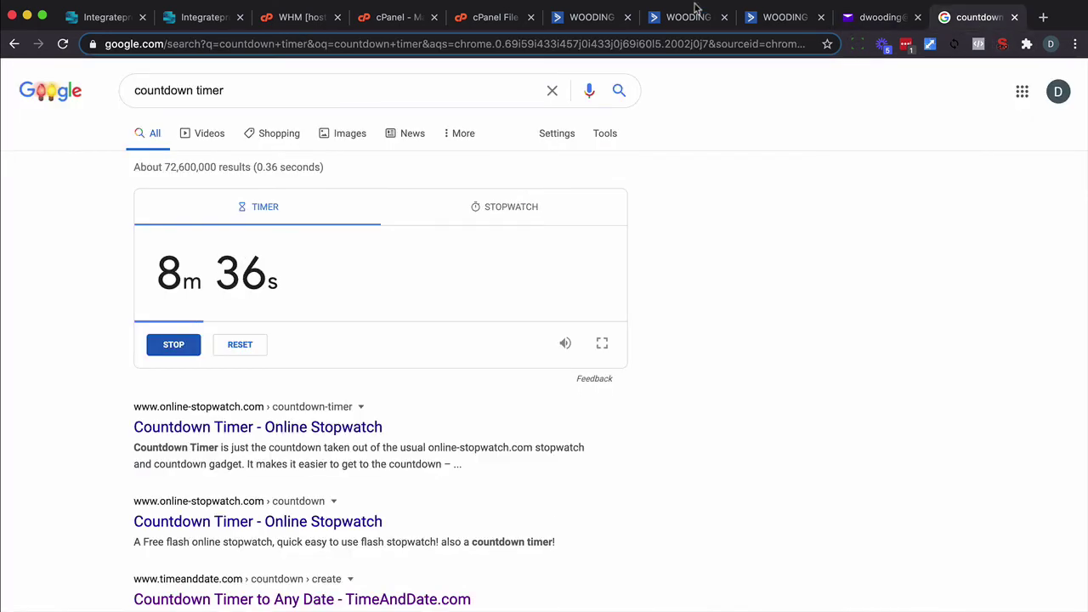
pyautogui.click(883, 17)
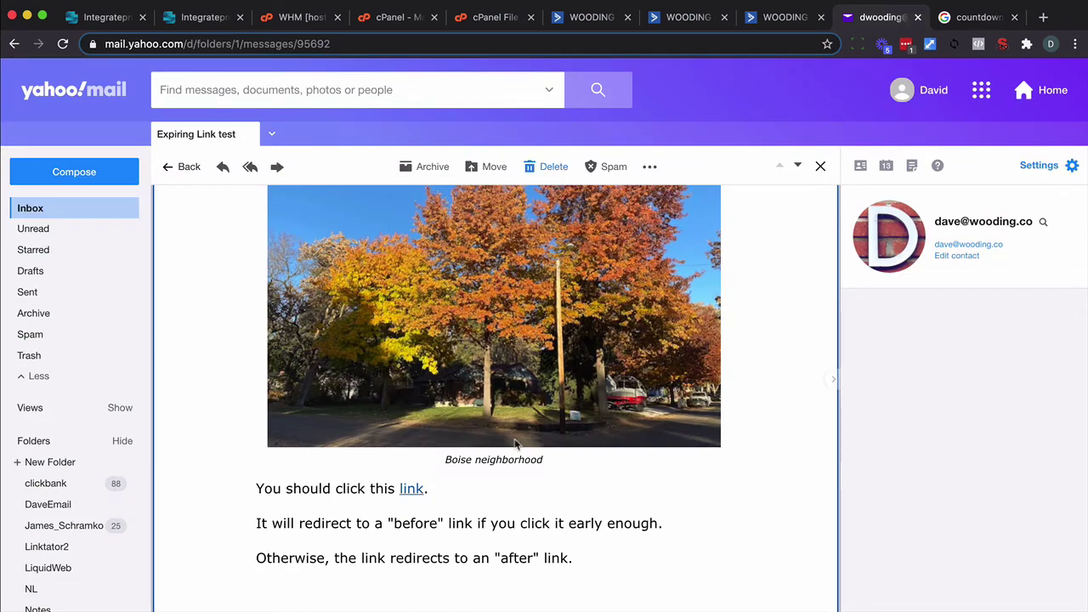
# - Follow the email link and confirm it lands on example.com/before_me, matching the Redirect Before URL
pyautogui.click(410, 491)
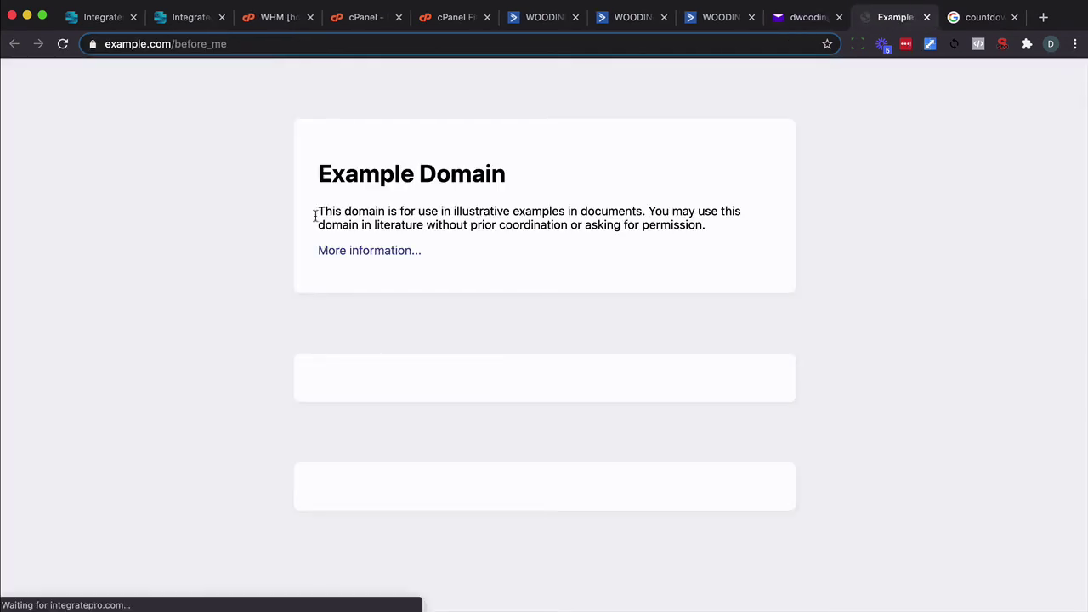
pyautogui.doubleClick(207, 49)
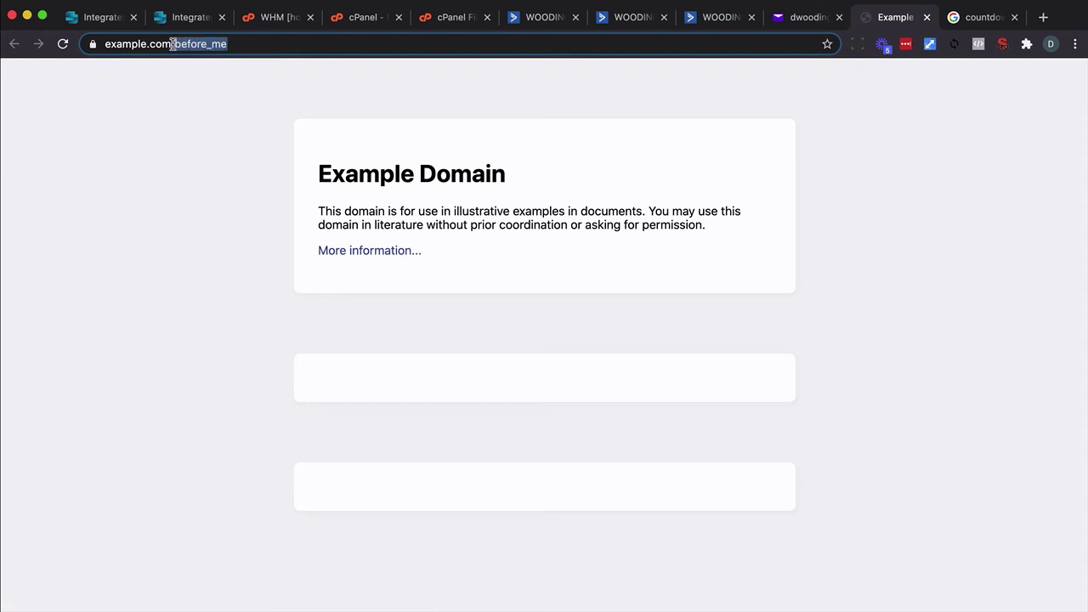
pyautogui.click(107, 19)
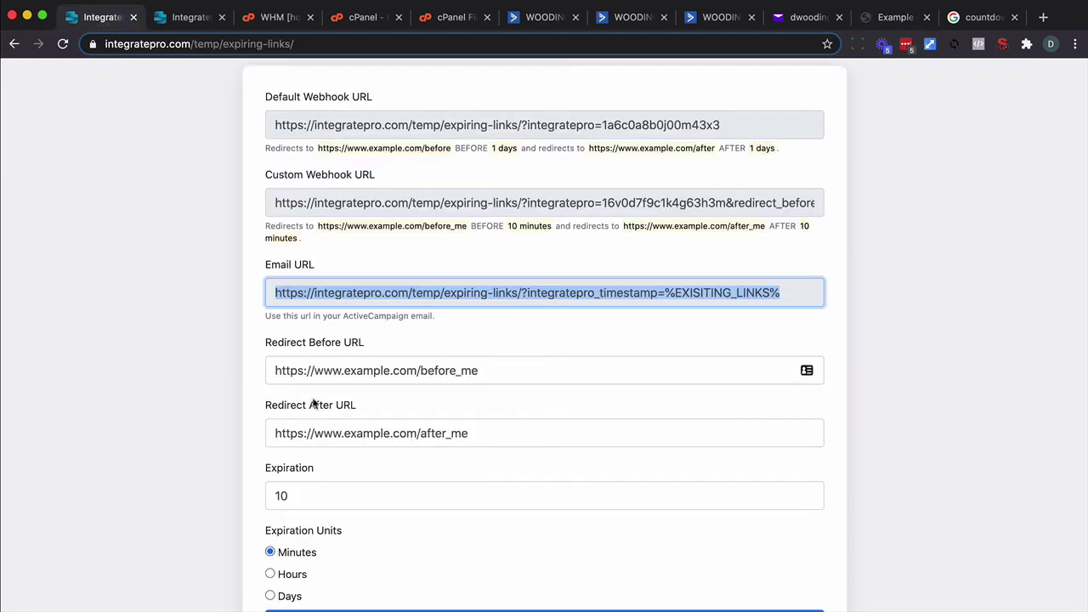
pyautogui.click(437, 363)
pyautogui.tripleClick(437, 363)
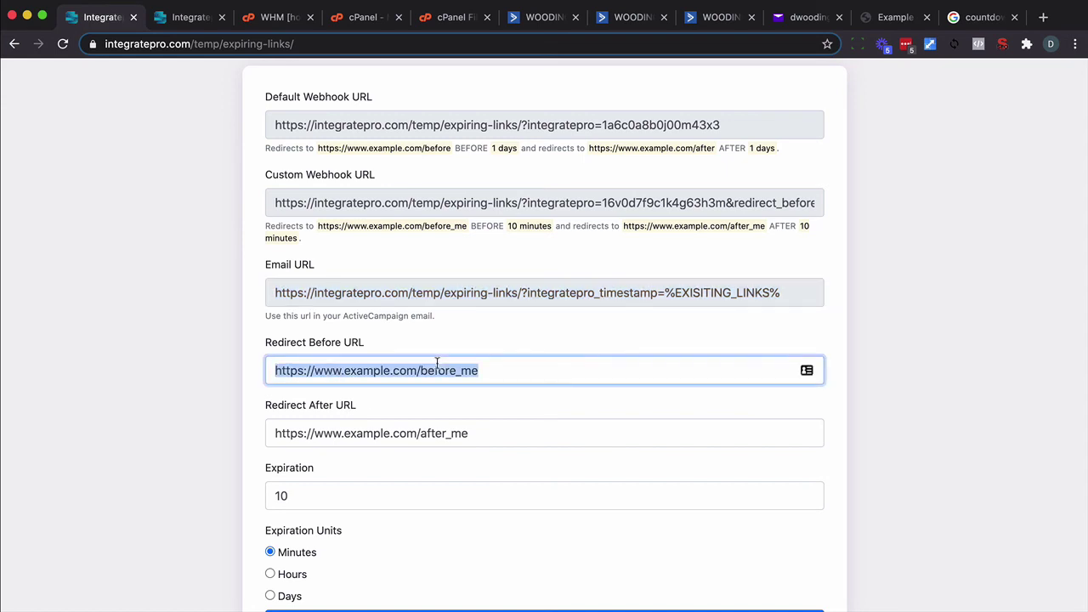
pyautogui.click(881, 27)
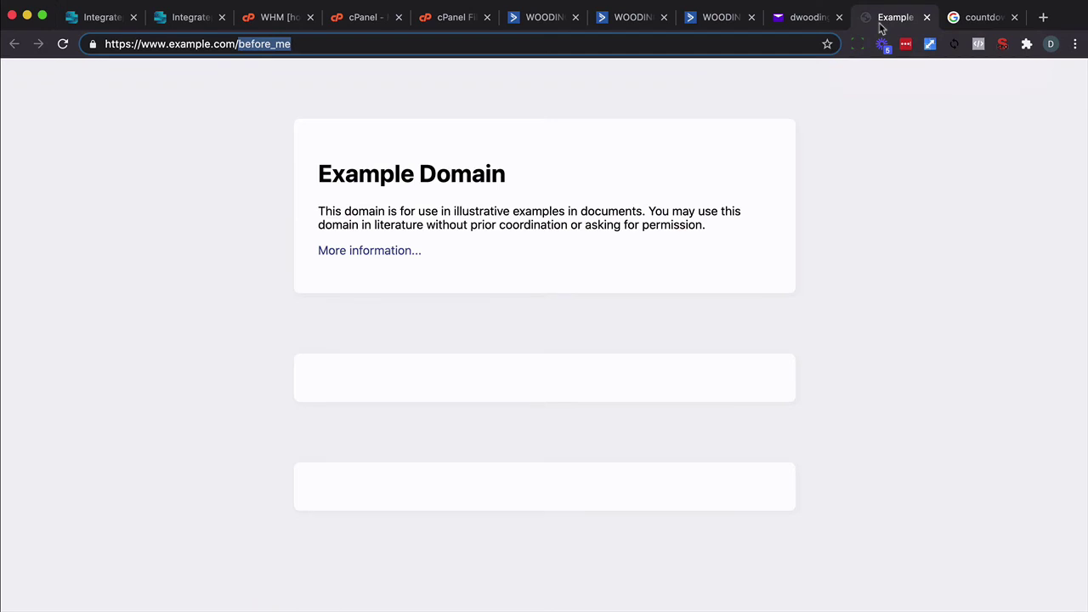
# - Follow the email link again, close the before_me page, and check the remaining countdown
pyautogui.click(927, 17)
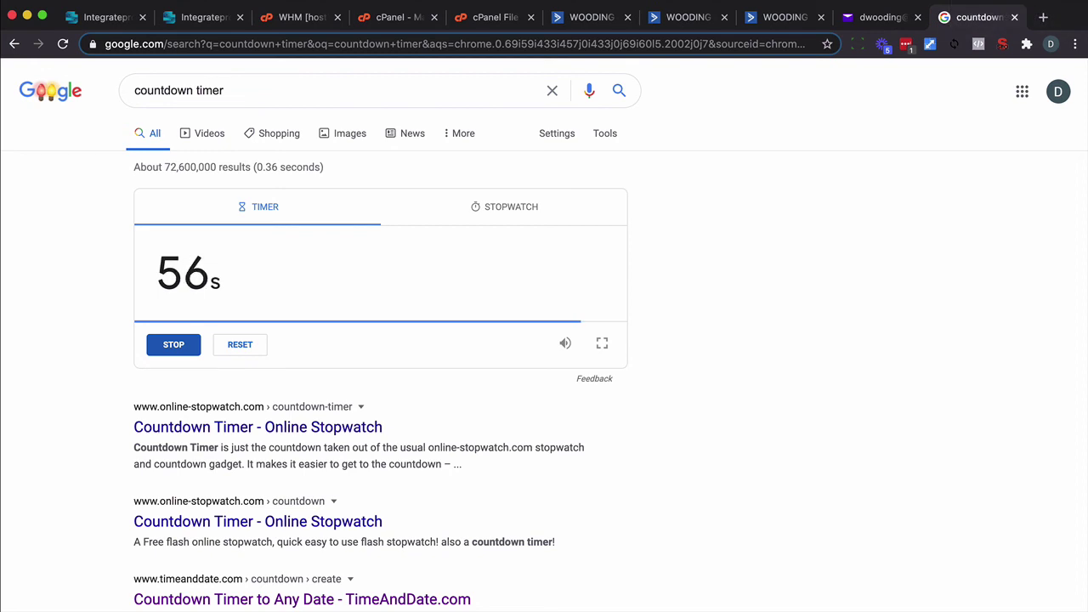
pyautogui.click(869, 17)
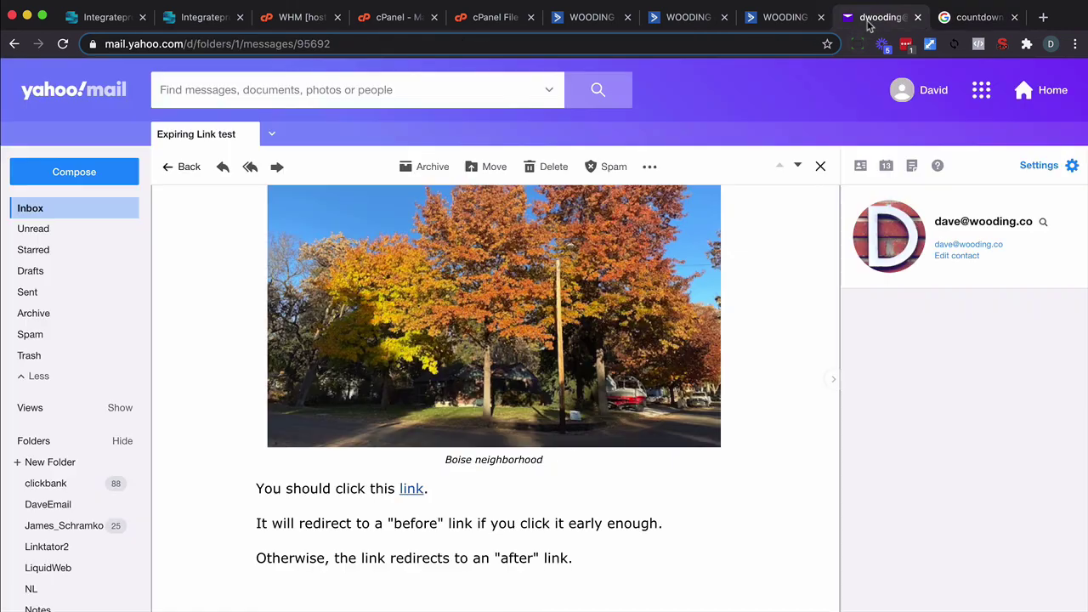
pyautogui.click(408, 490)
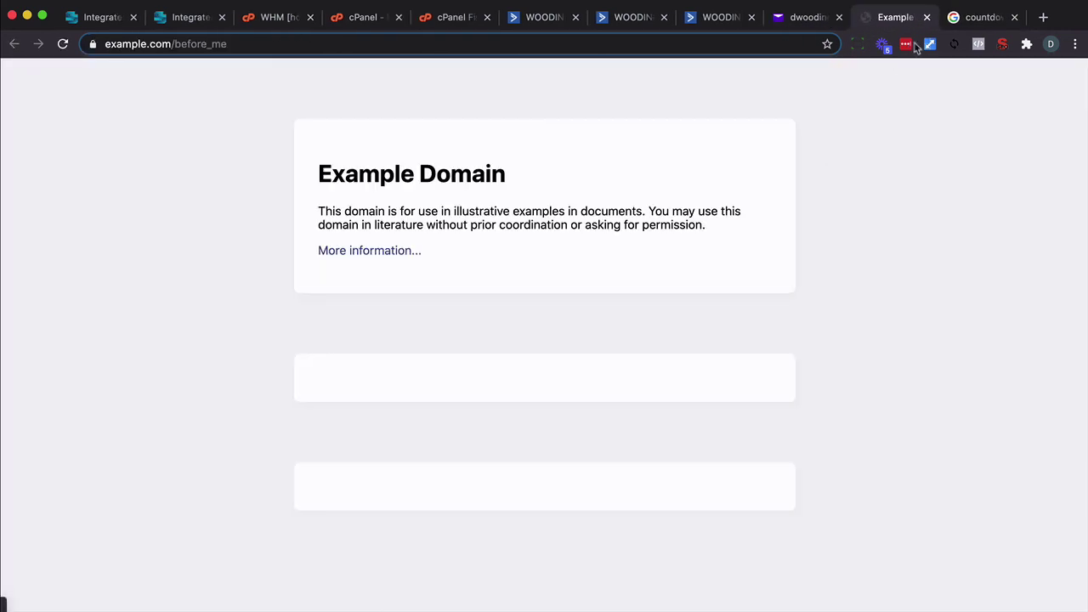
pyautogui.click(927, 17)
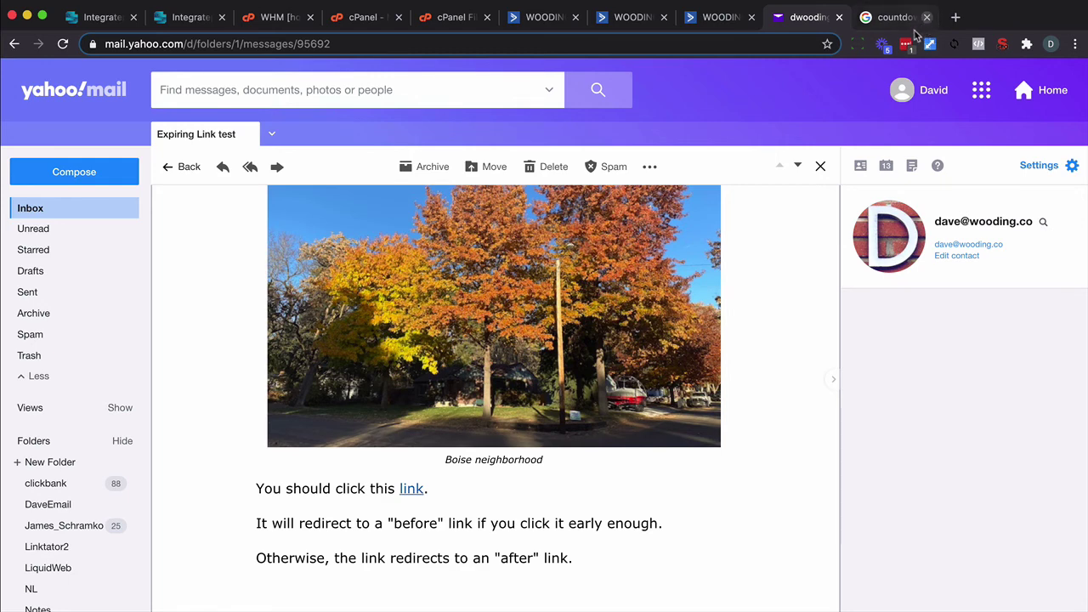
pyautogui.click(898, 28)
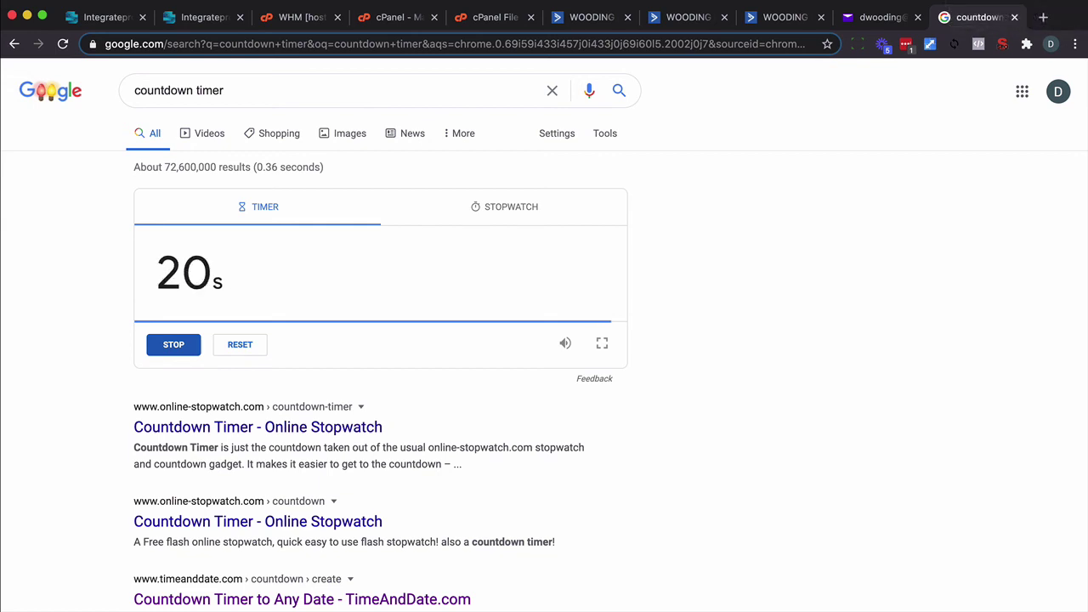
# - Re-test the email link several times, confirming it still lands on example.com/before_me
pyautogui.click(880, 17)
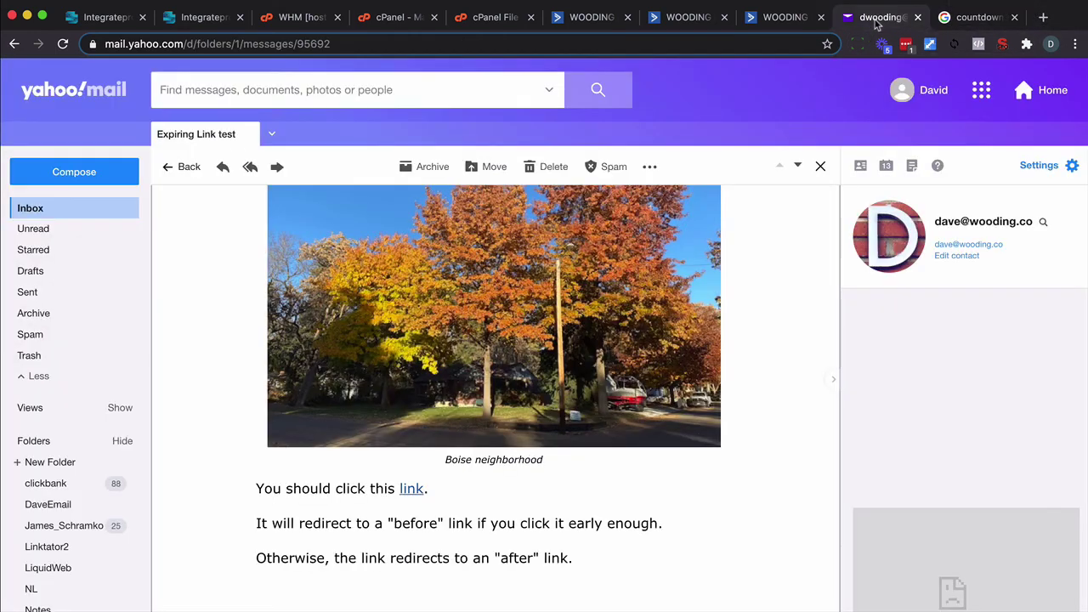
pyautogui.click(410, 489)
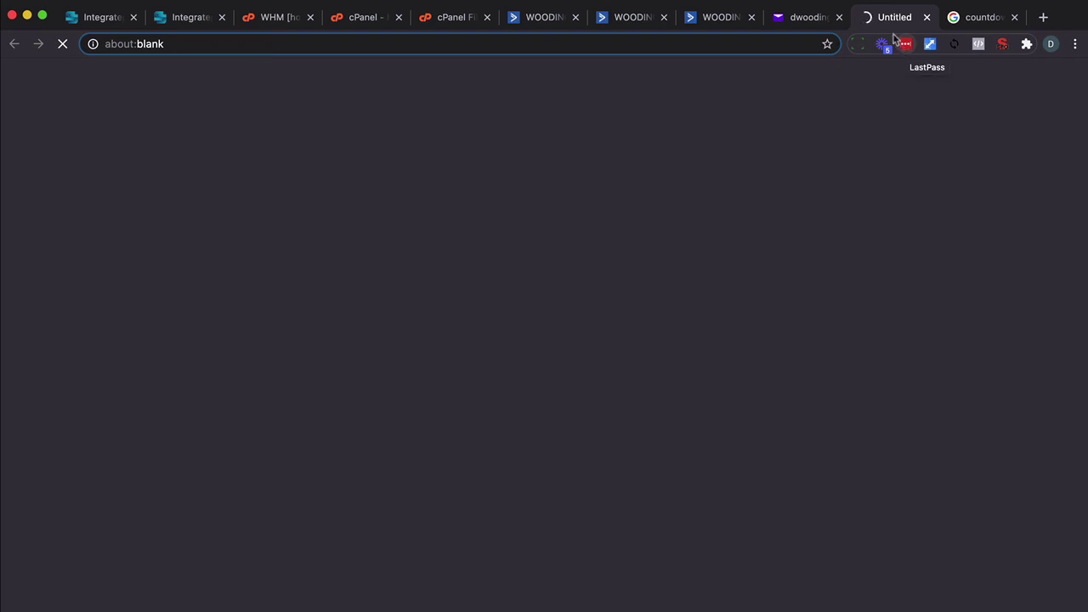
pyautogui.click(802, 21)
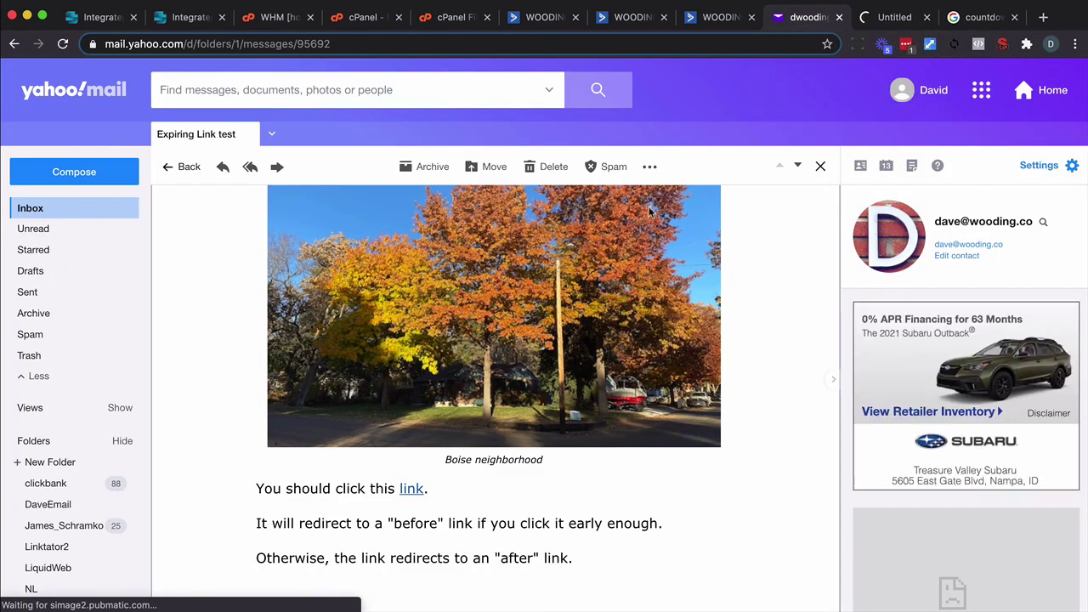
pyautogui.click(412, 489)
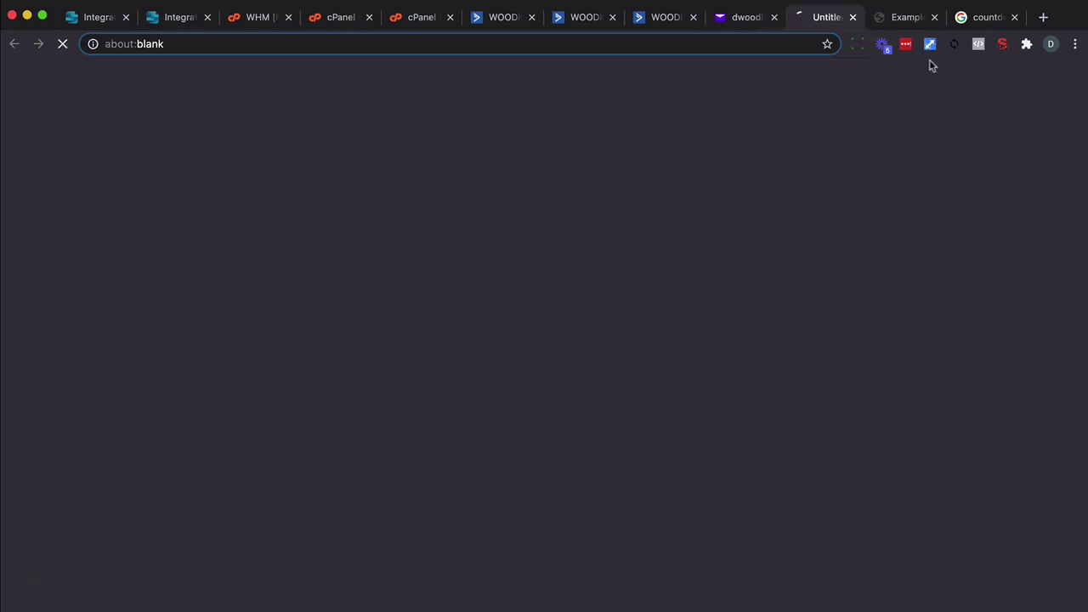
pyautogui.click(912, 24)
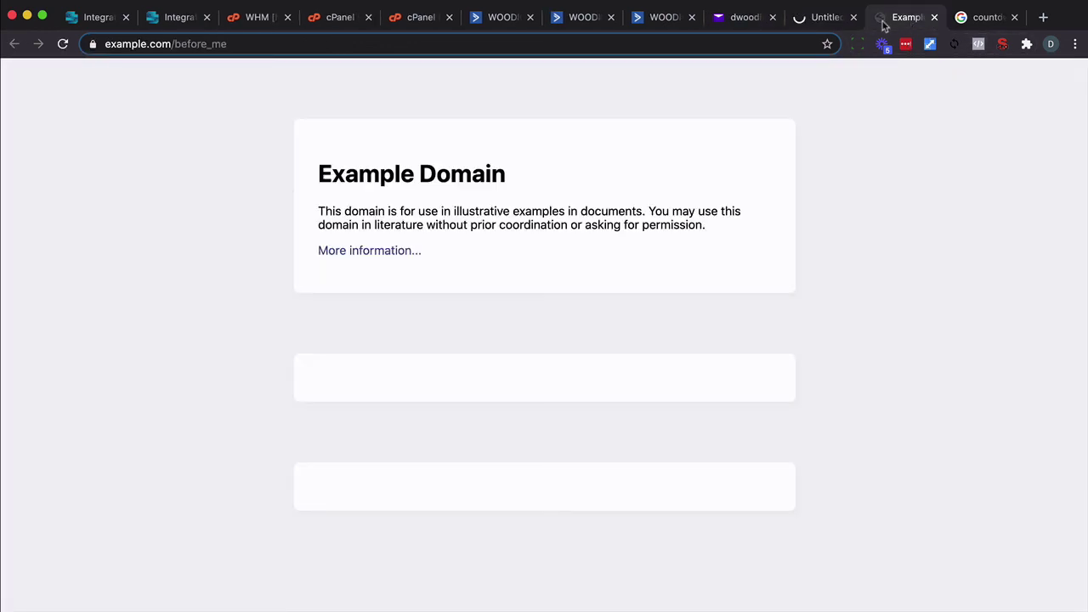
pyautogui.click(934, 18)
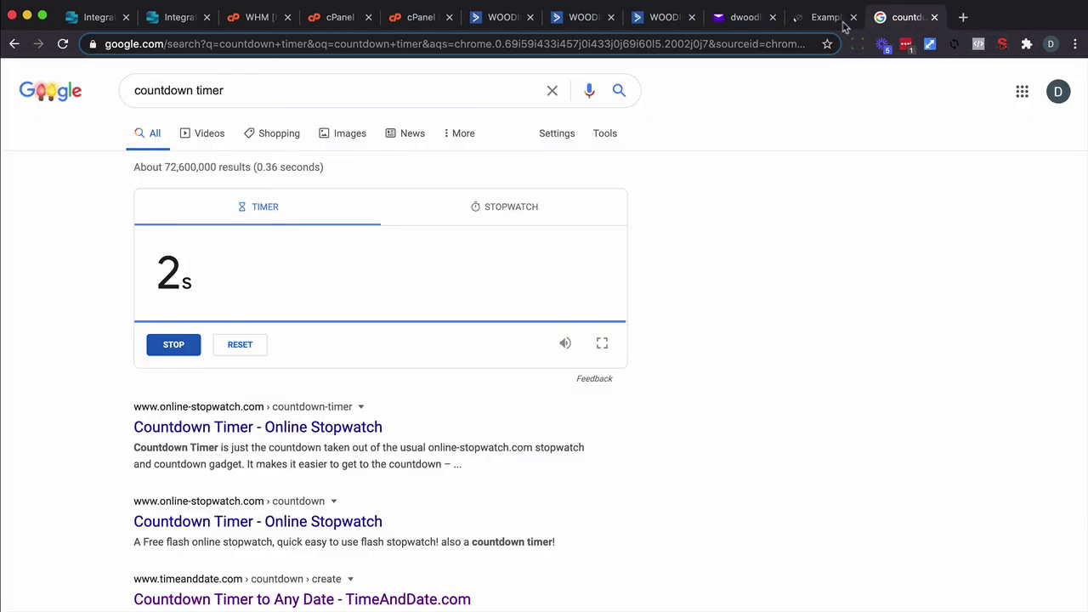
pyautogui.click(829, 26)
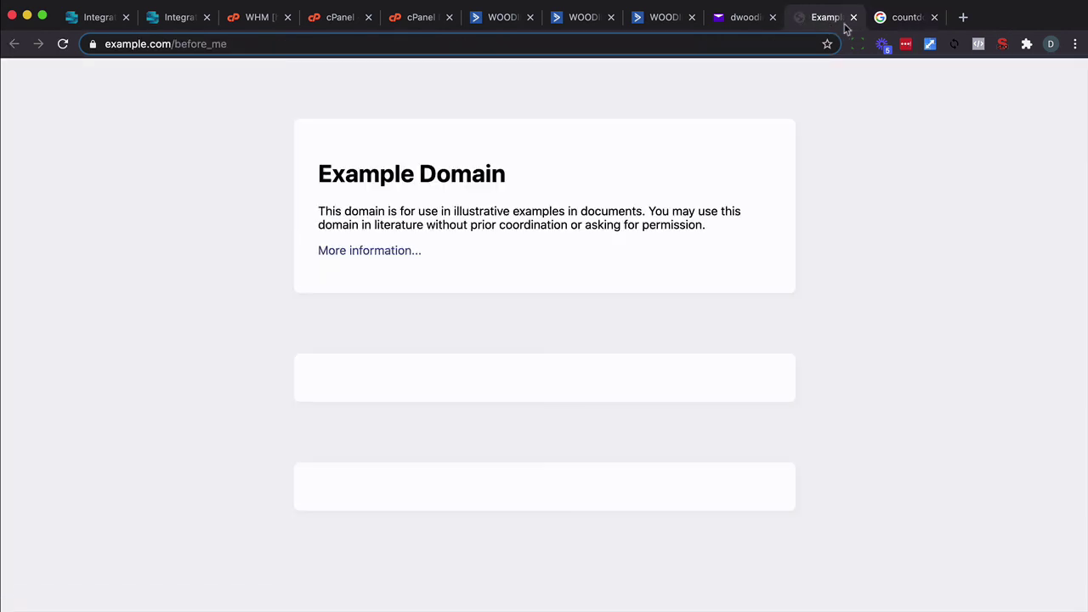
pyautogui.click(854, 18)
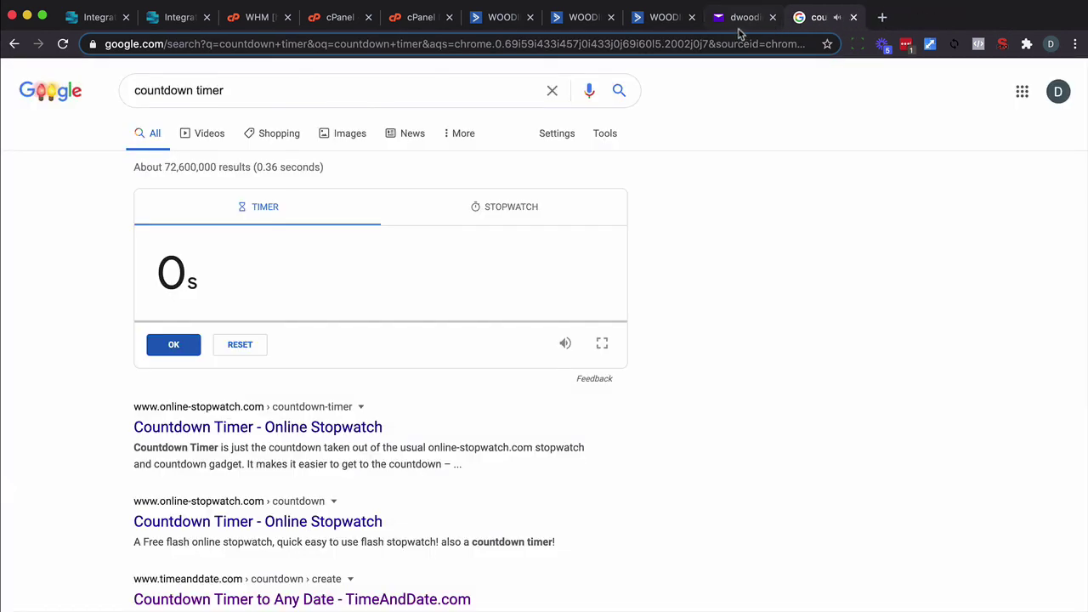
# - Confirm the email link now opens example.com/after_me, then close the finished countdown tab
pyautogui.click(742, 25)
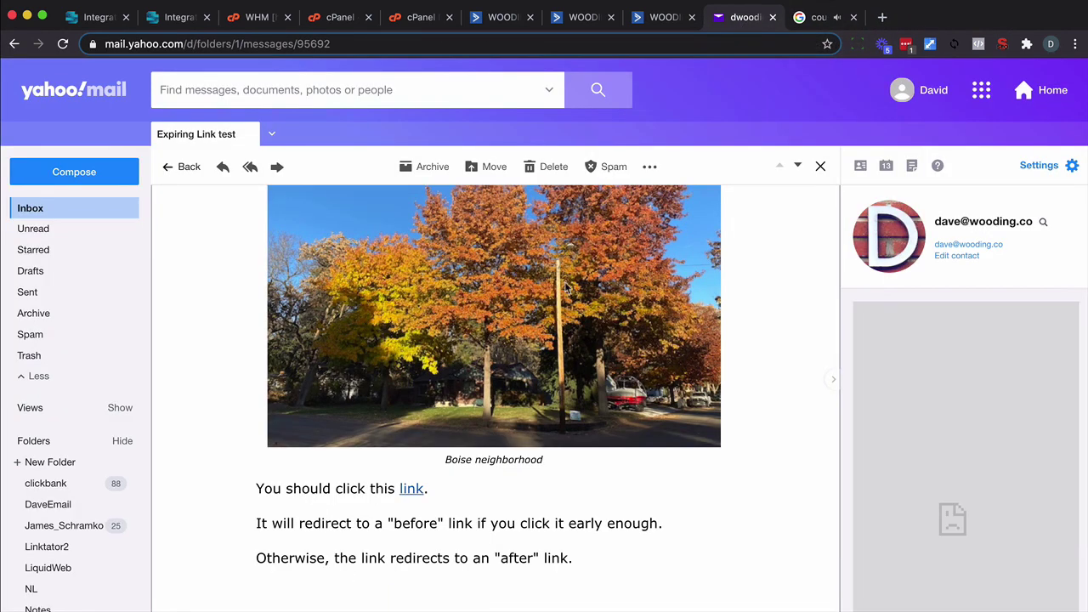
pyautogui.click(412, 489)
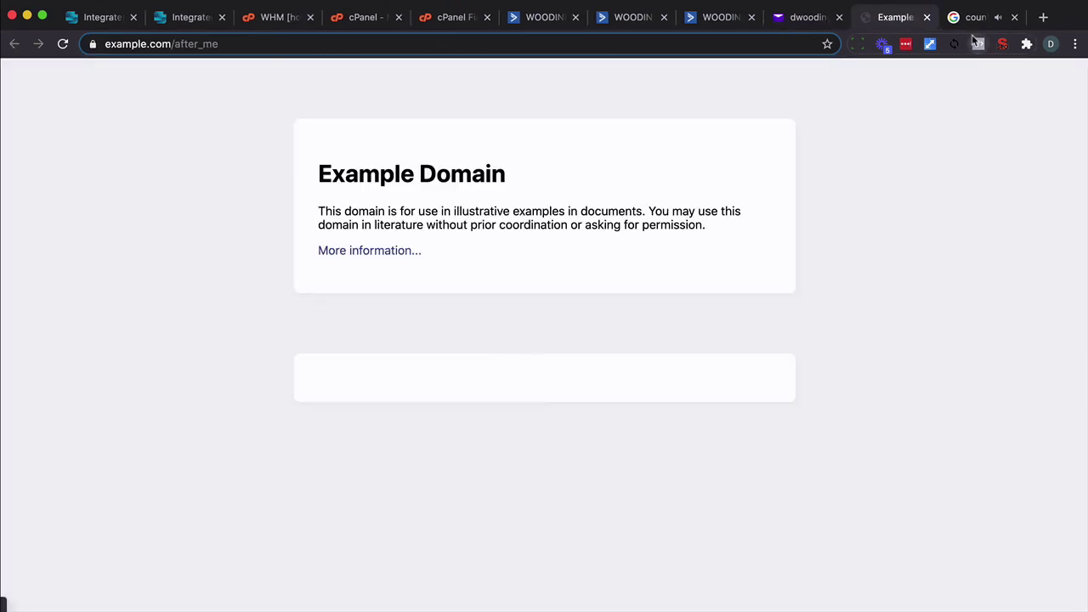
pyautogui.click(241, 39)
pyautogui.click(242, 39)
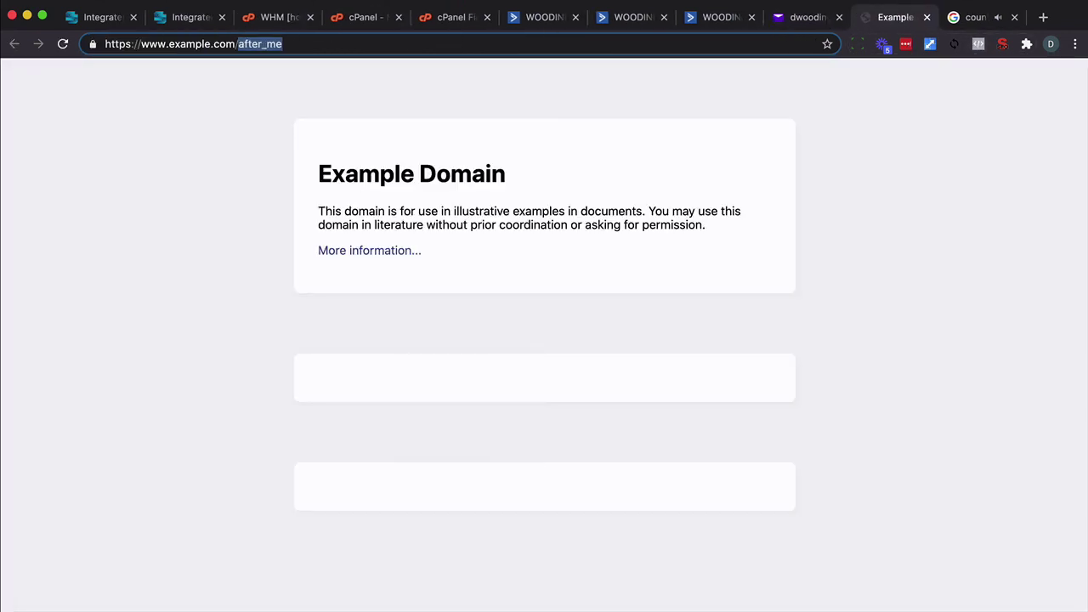
pyautogui.click(1014, 17)
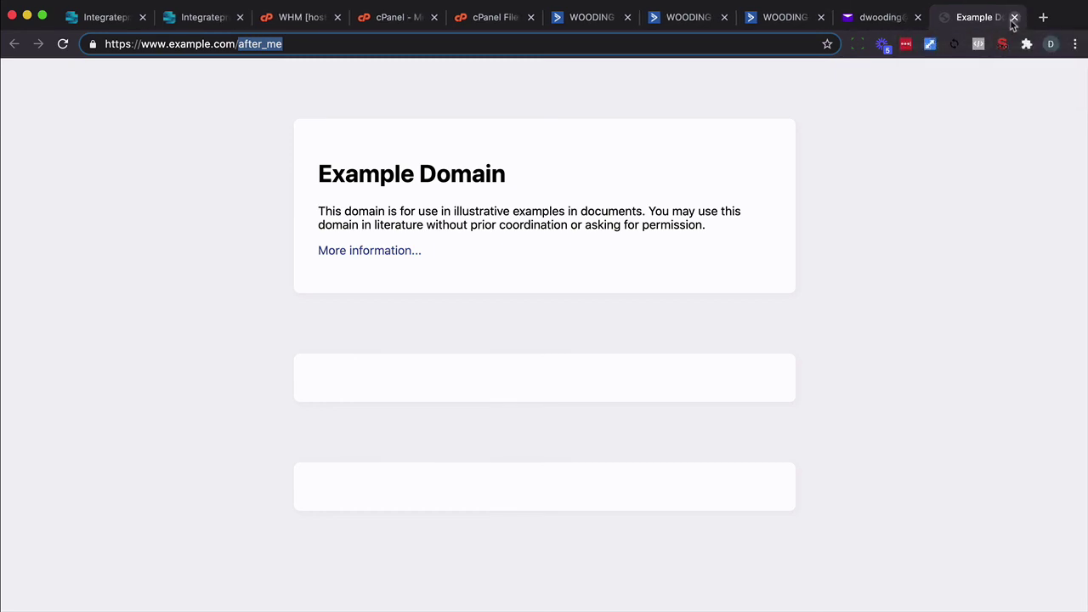